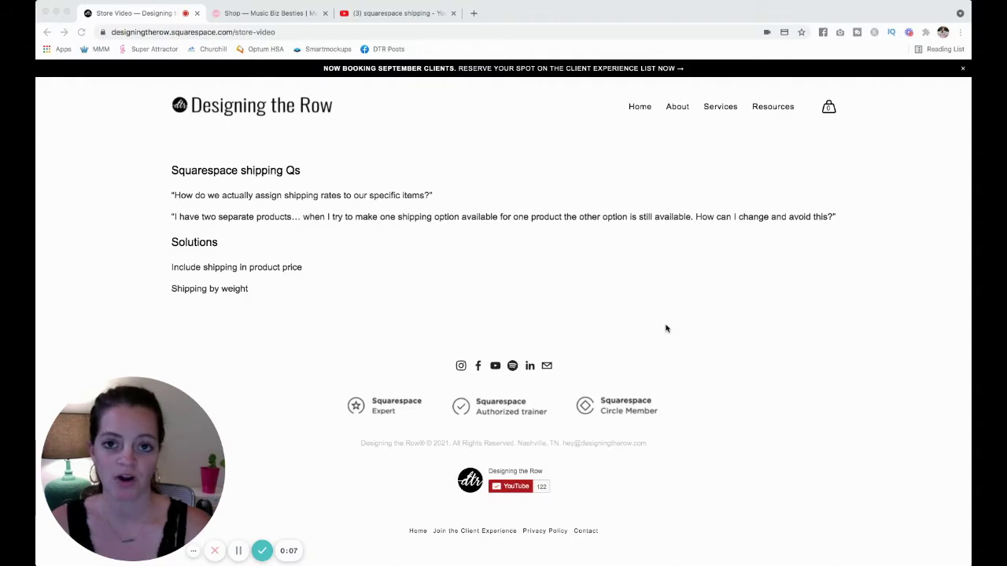
# Highlight the 'Squarespace shipping Qs' heading, then switch to the YouTube 'squarespace shipping' results.
pyautogui.click(123, 173)
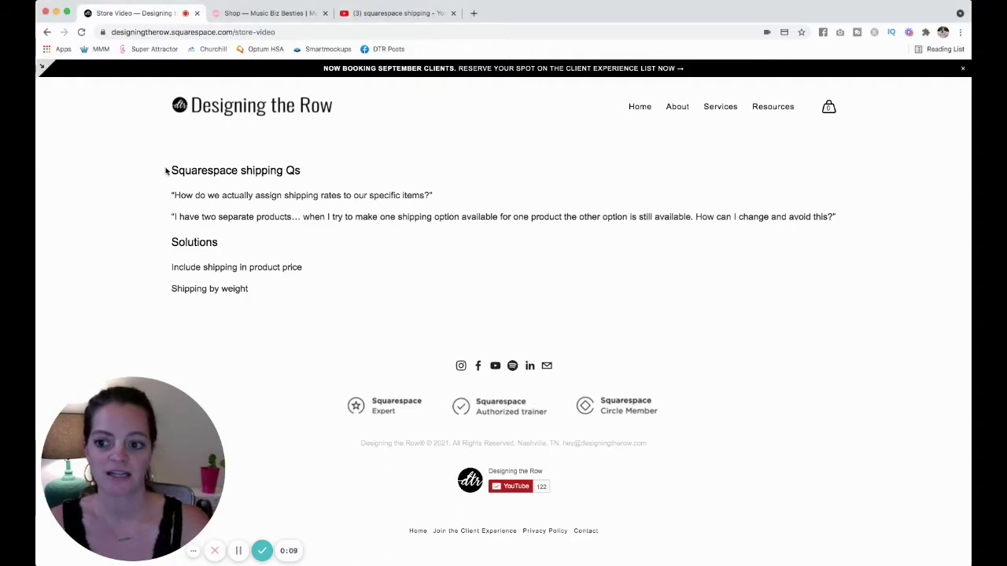
pyautogui.moveTo(166, 171); pyautogui.dragTo(377, 174)
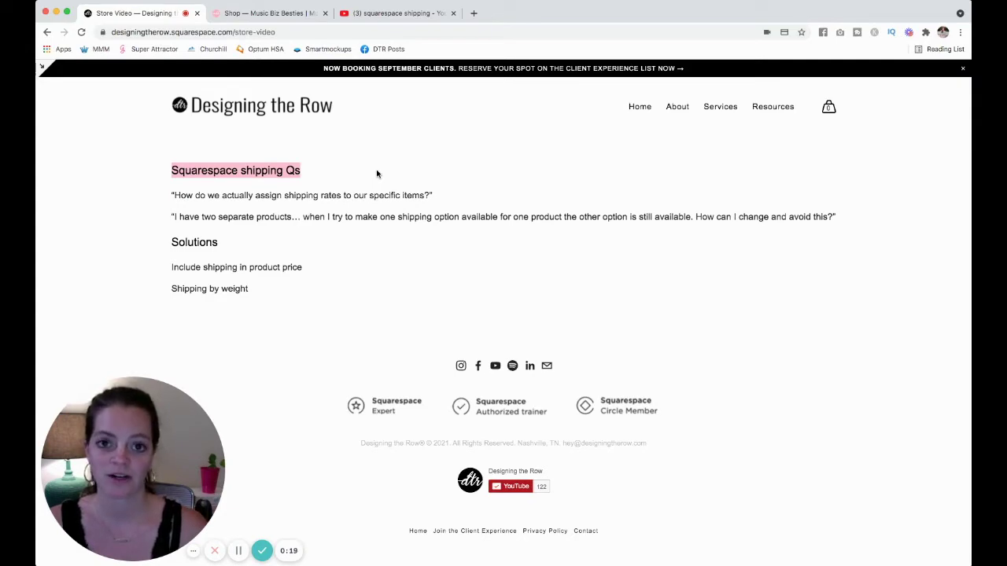
pyautogui.click(389, 14)
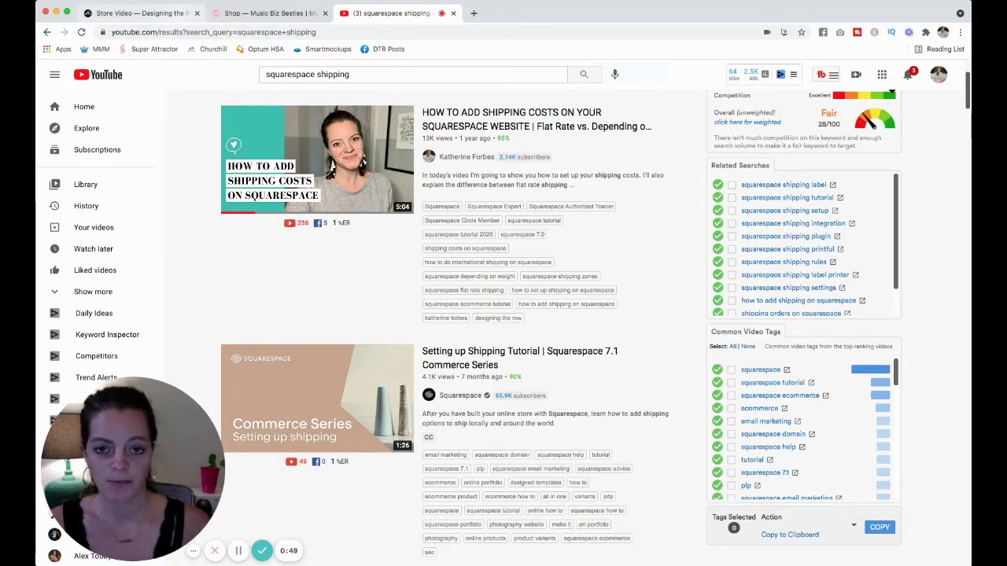
# Return to the Designing the Row store-video page listing the shipping questions.
pyautogui.click(174, 21)
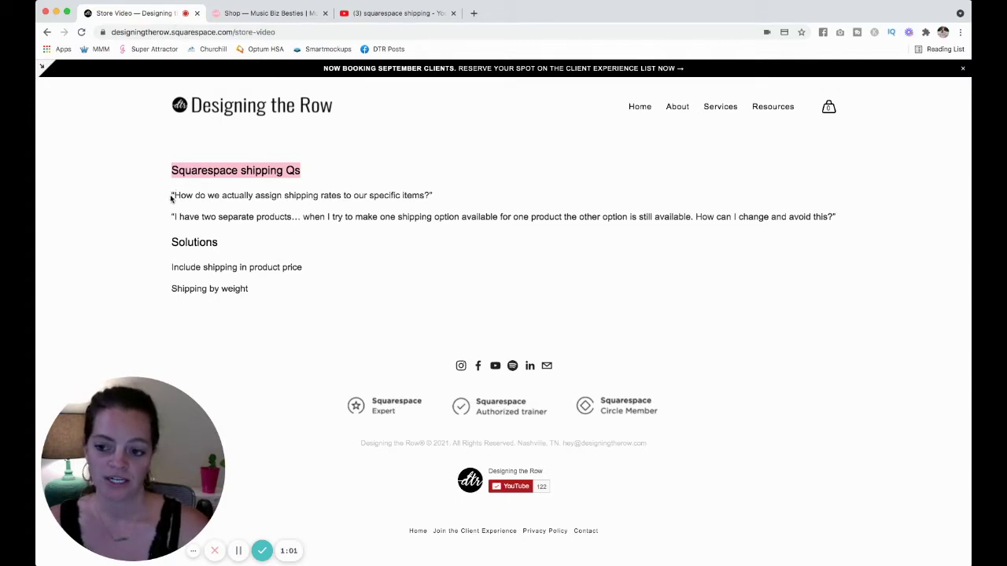
# Highlight both shipping questions and the 'Include shipping in product price' and 'Shipping by weight' solutions, then return to YouTube.
pyautogui.moveTo(171, 195); pyautogui.dragTo(453, 197)
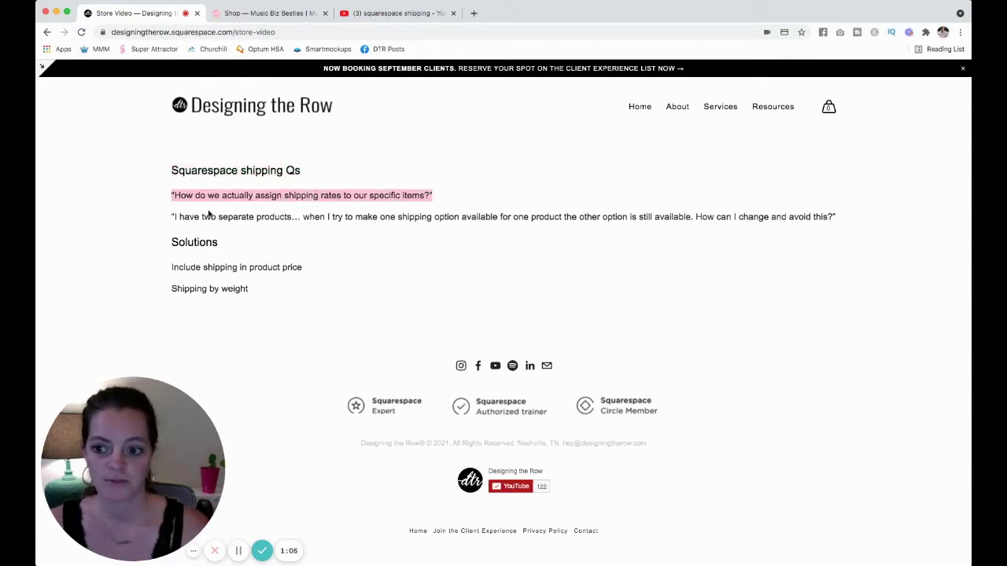
pyautogui.moveTo(172, 216); pyautogui.dragTo(839, 219)
pyautogui.click(840, 220)
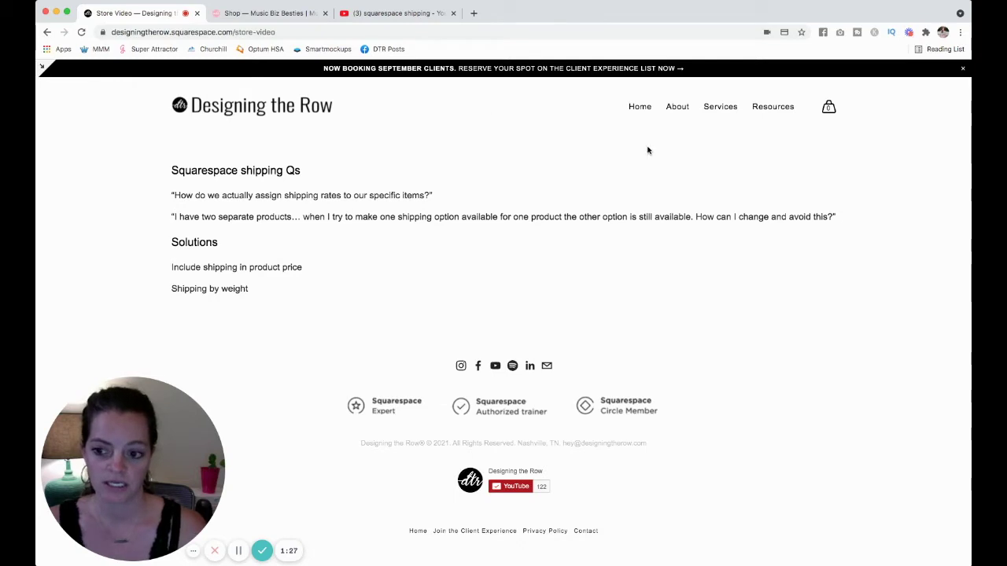
pyautogui.moveTo(172, 267); pyautogui.dragTo(326, 268)
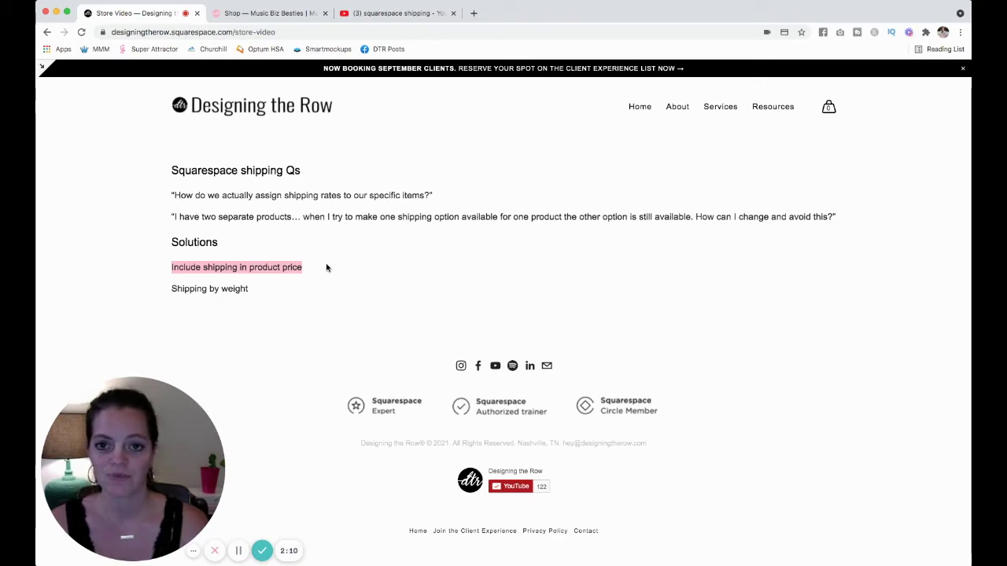
pyautogui.moveTo(252, 293); pyautogui.dragTo(144, 294)
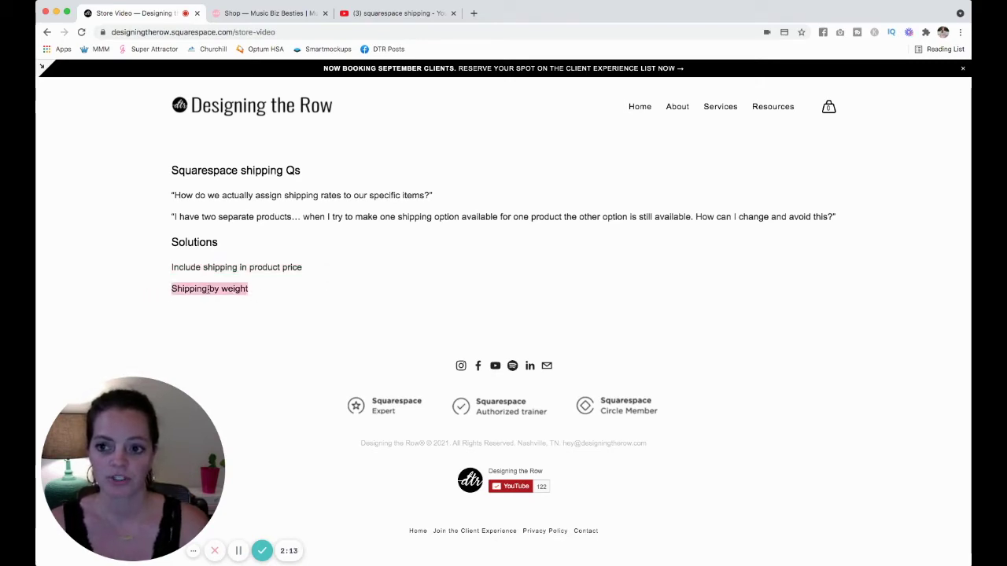
pyautogui.click(408, 16)
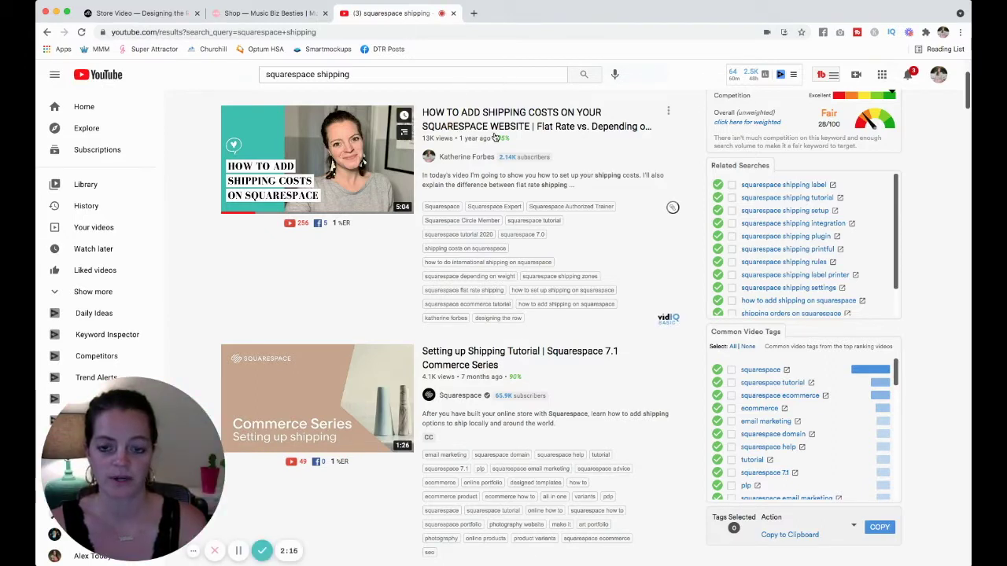
# Bring up the Music Biz Besties shop products and open the Besties Tri-Blend Tee editor.
pyautogui.click(258, 19)
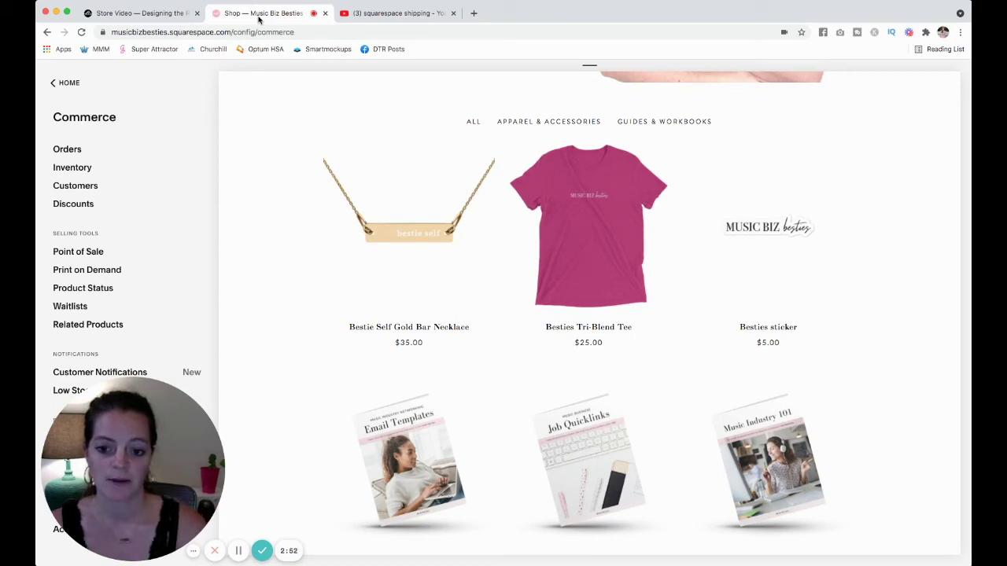
pyautogui.moveTo(420, 258)
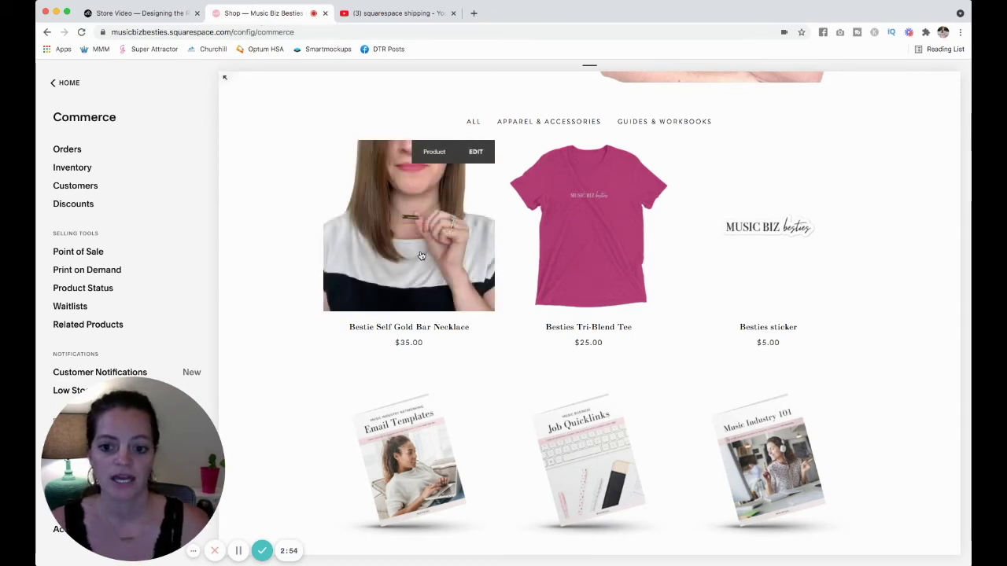
pyautogui.moveTo(746, 244)
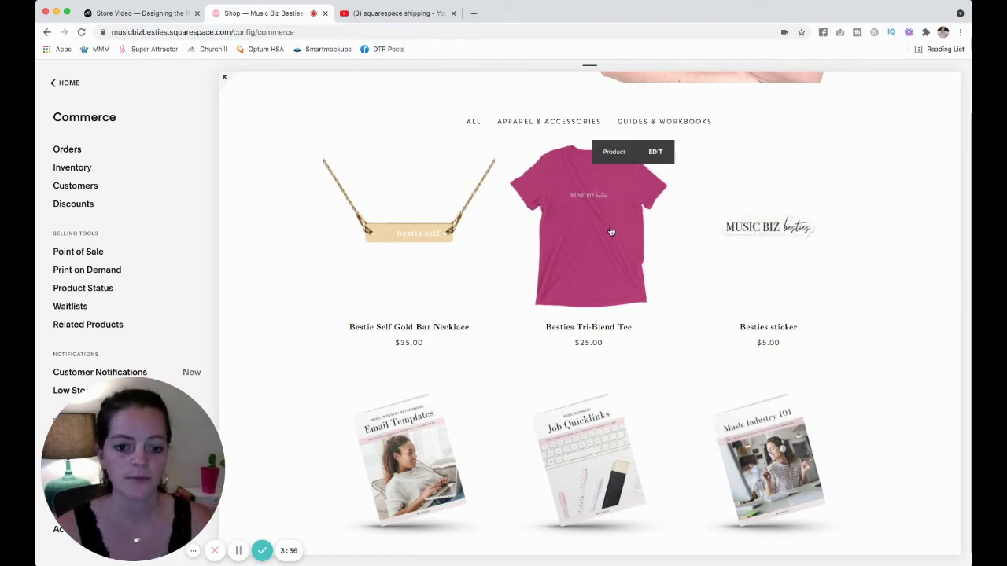
pyautogui.click(657, 152)
# In the tee's Advanced Shipping, set the XS and S package weights to 1.5 lb.
pyautogui.scroll(-2, 557, 292)
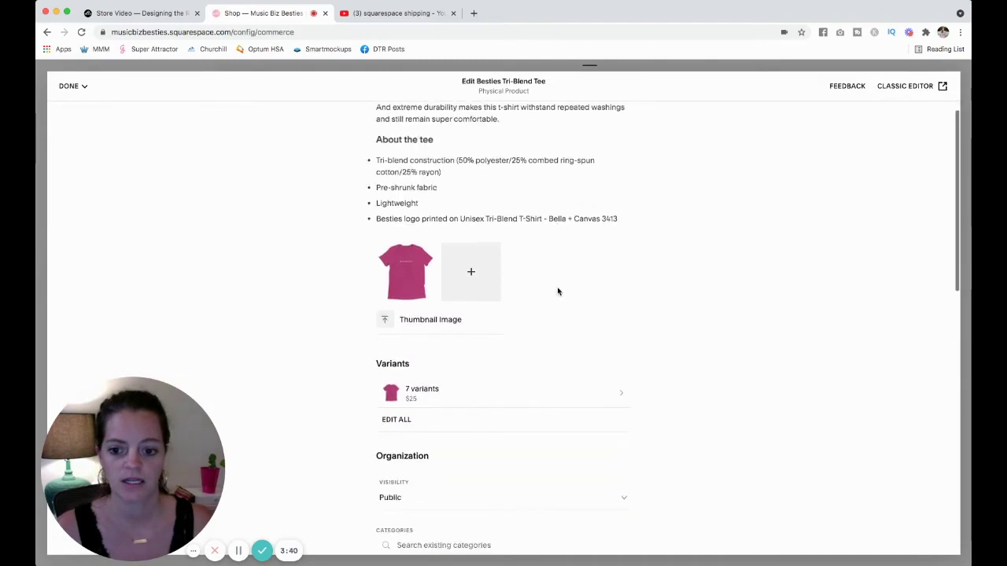
pyautogui.scroll(-10, 558, 292)
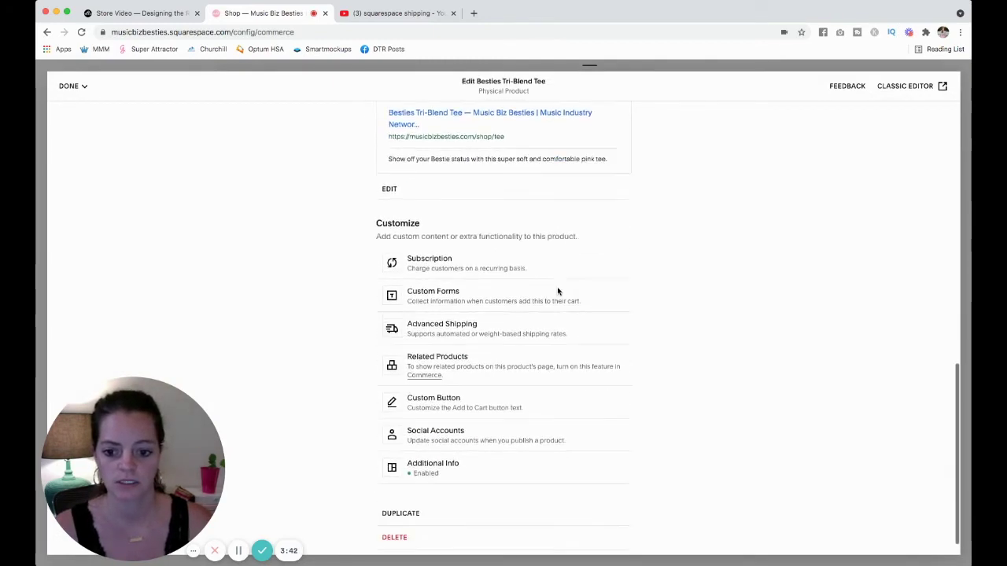
pyautogui.scroll(-1, 557, 292)
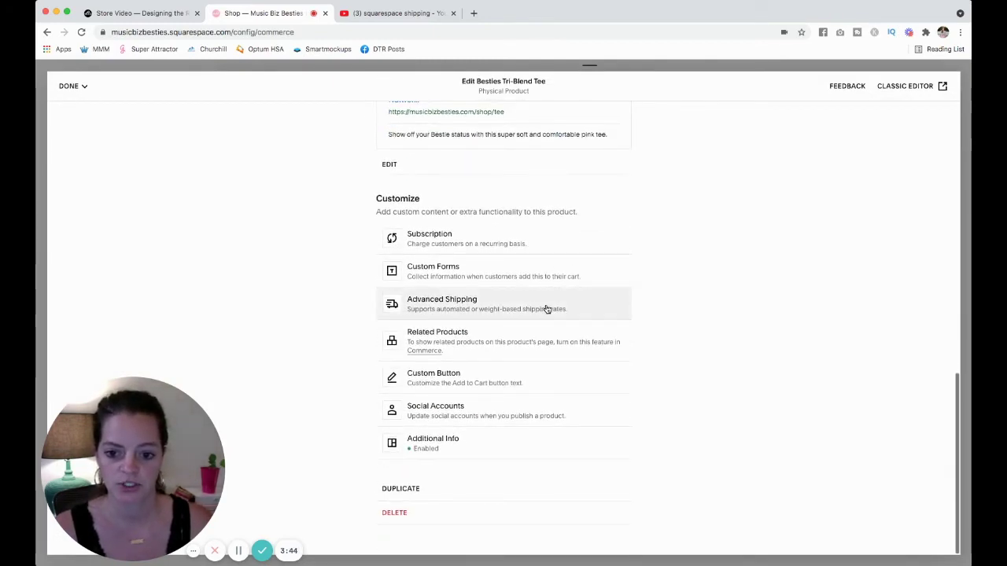
pyautogui.click(547, 308)
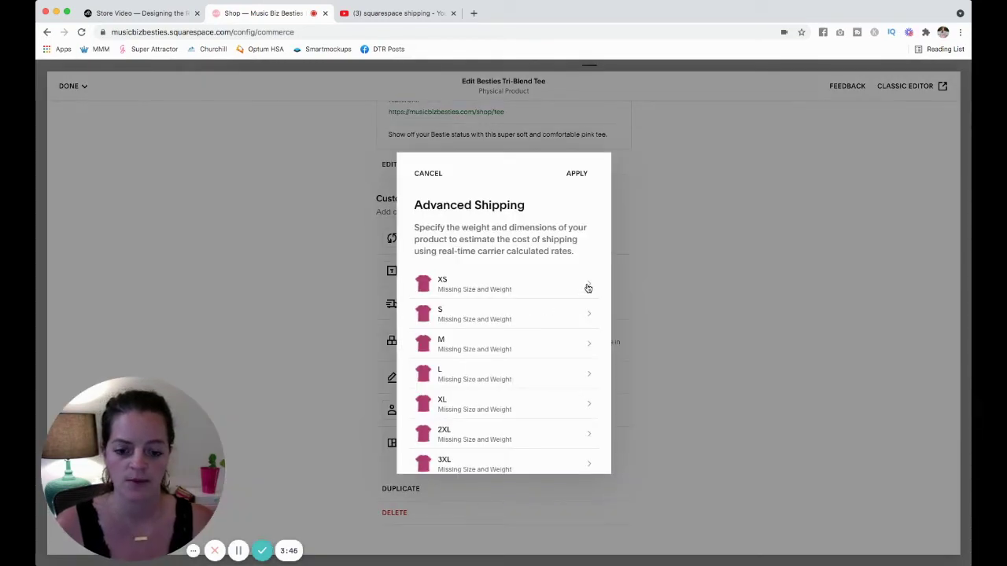
pyautogui.click(518, 288)
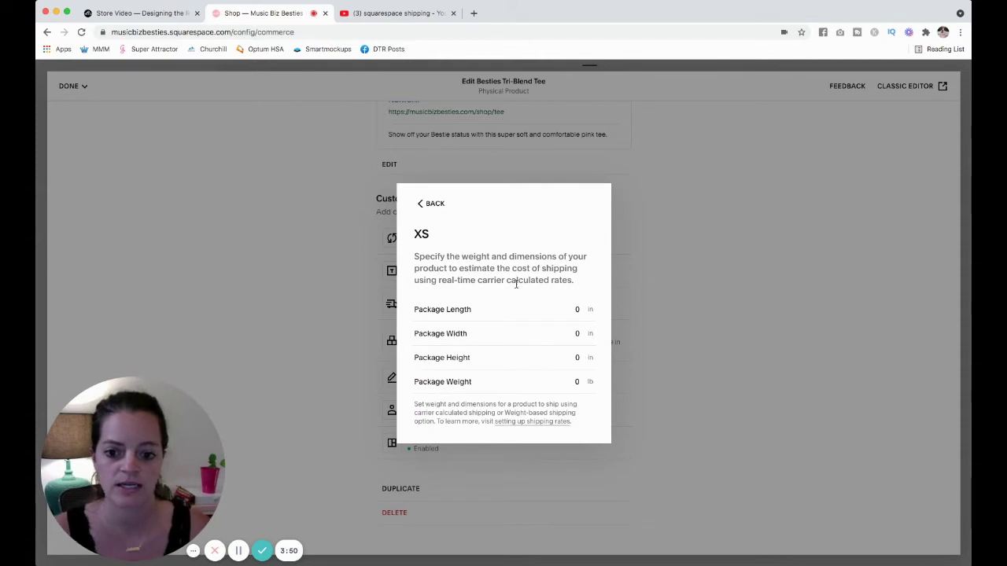
pyautogui.click(582, 382)
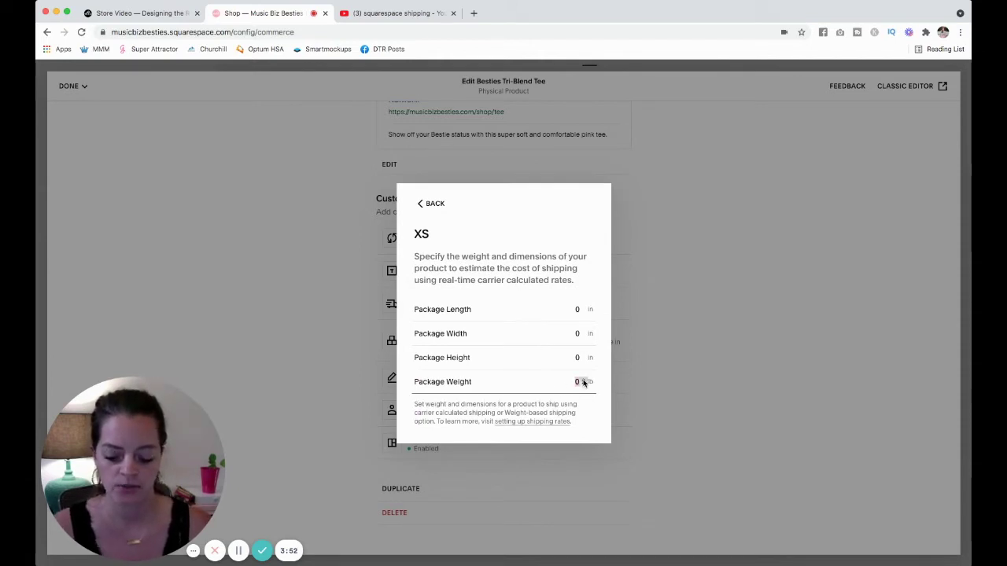
pyautogui.press('BackSpace')
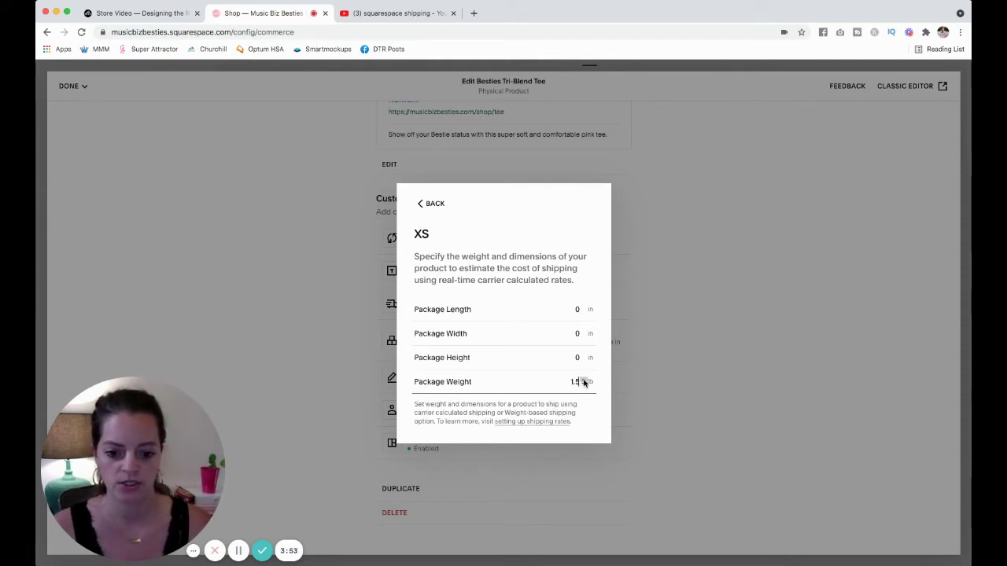
pyautogui.click(420, 206)
pyautogui.click(557, 316)
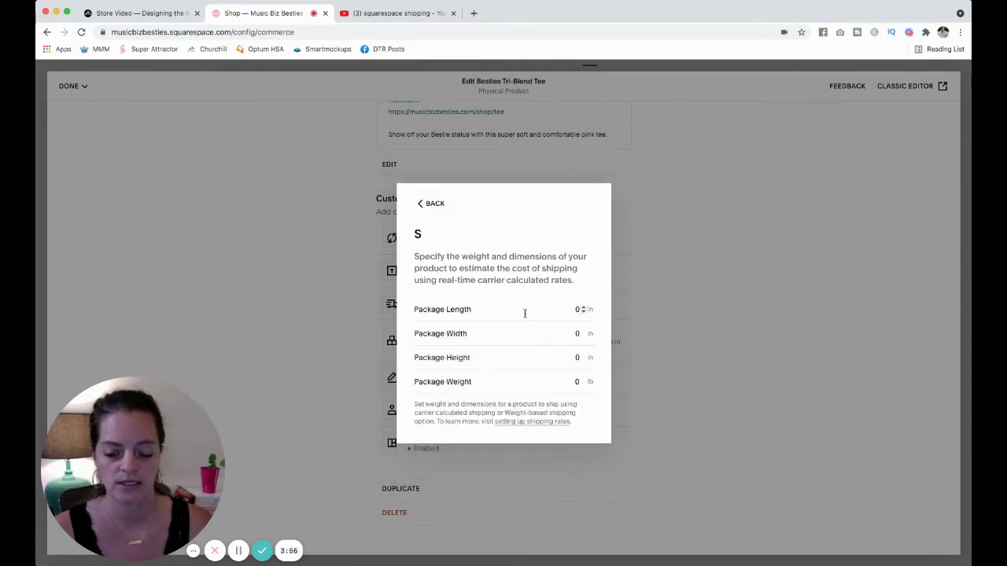
pyautogui.click(589, 383)
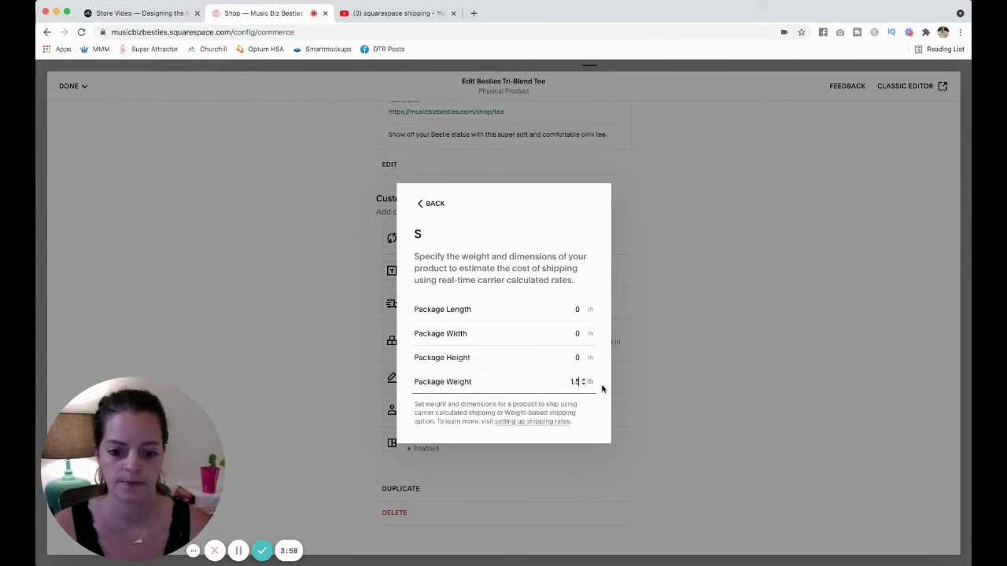
pyautogui.write('1.5')
pyautogui.click(435, 203)
# Set the M and L sizes' package weights to 1.5 lb.
pyautogui.click(537, 342)
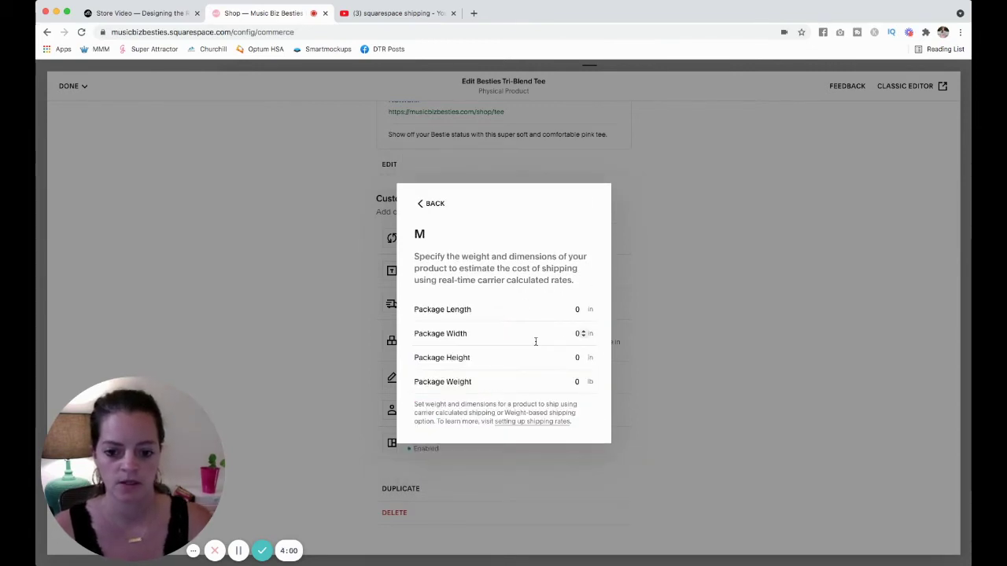
pyautogui.click(590, 382)
pyautogui.write('1.5')
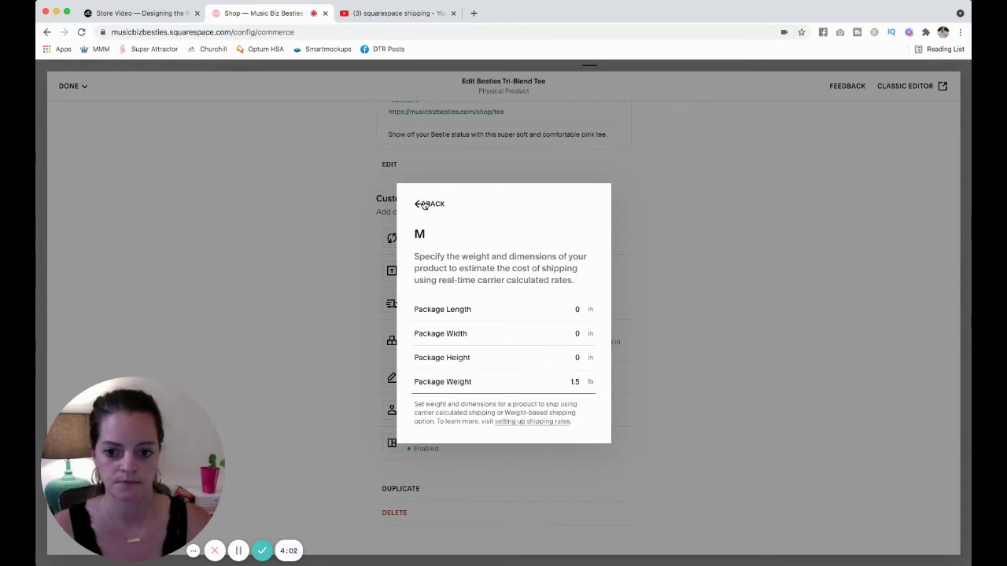
pyautogui.click(425, 204)
pyautogui.click(517, 380)
pyautogui.click(551, 382)
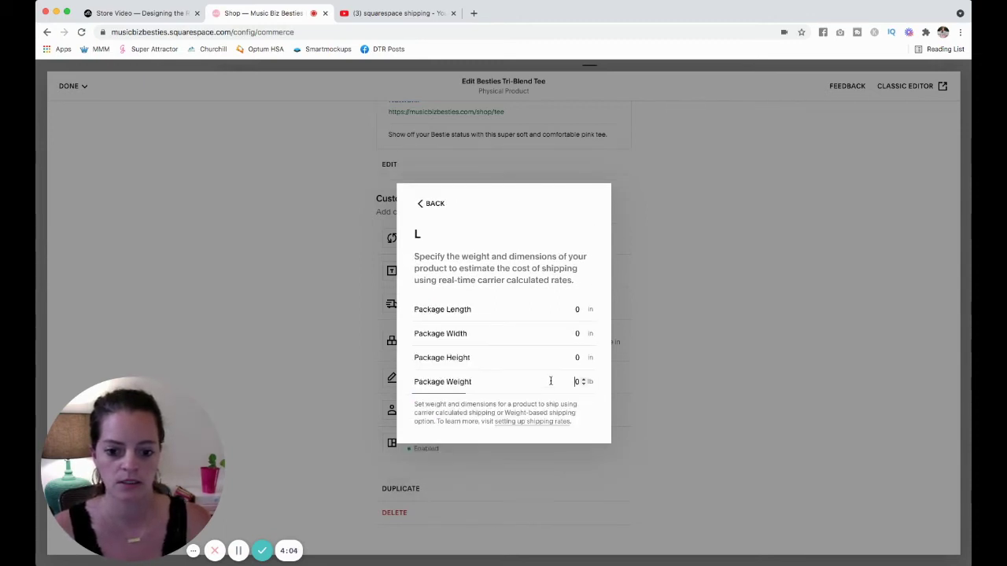
pyautogui.write('1.5')
pyautogui.click(433, 203)
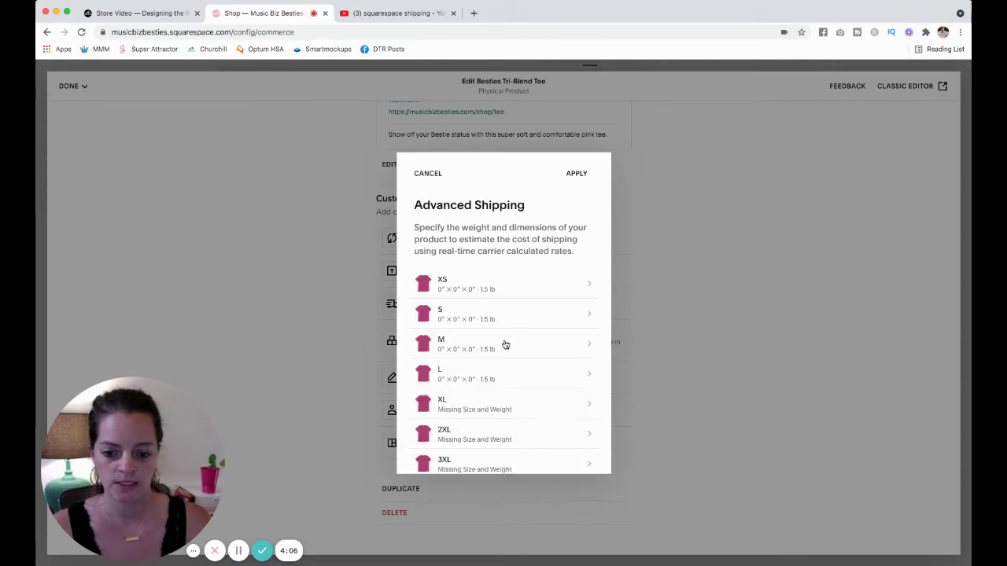
# Set the XL, 2XL and 3XL package weights to 1.5 lb and apply the shipping settings.
pyautogui.scroll(-1, 510, 362)
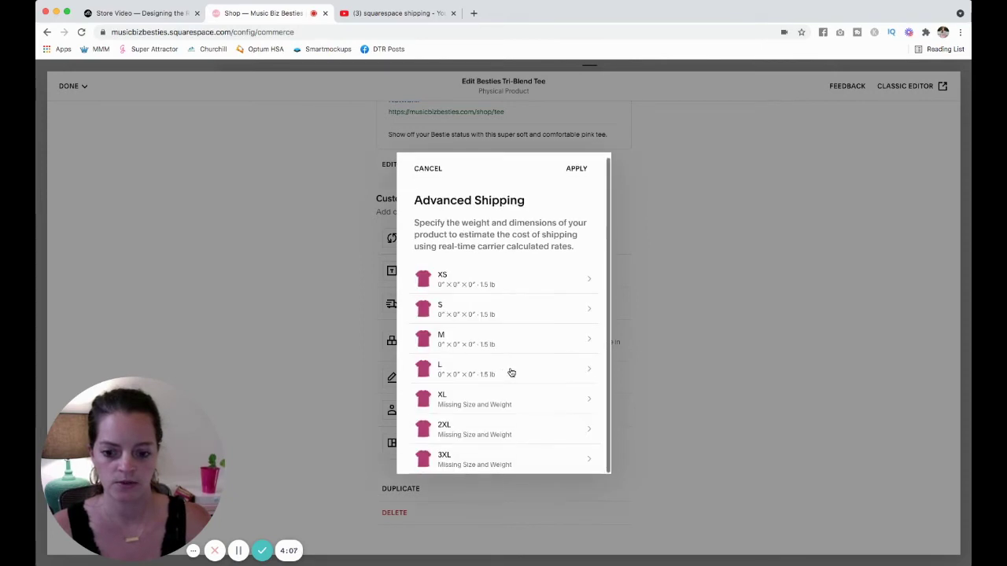
pyautogui.click(535, 402)
pyautogui.click(583, 383)
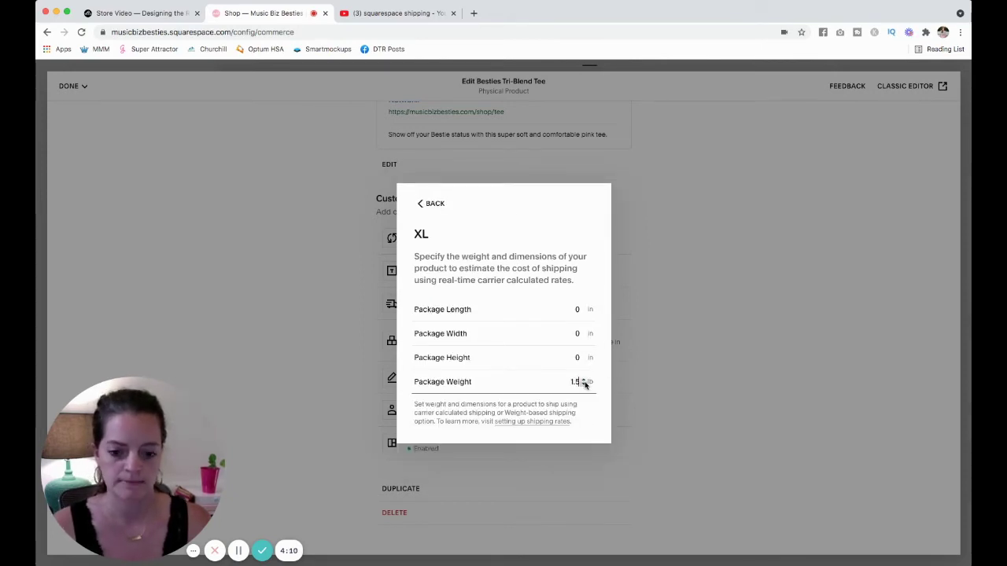
pyautogui.click(433, 204)
pyautogui.click(517, 440)
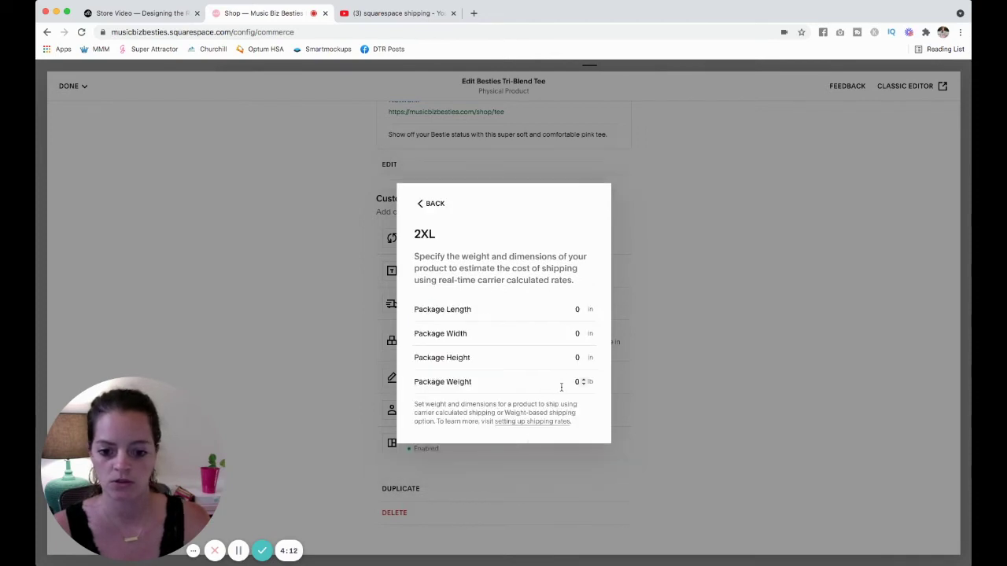
pyautogui.click(582, 382)
pyautogui.write('1.5')
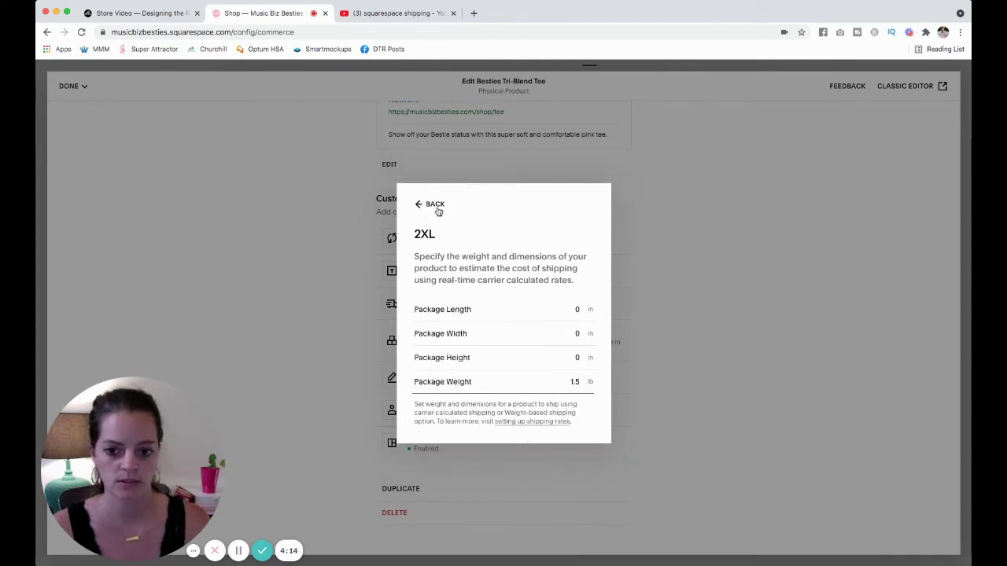
pyautogui.click(438, 208)
pyautogui.click(503, 463)
pyautogui.click(588, 387)
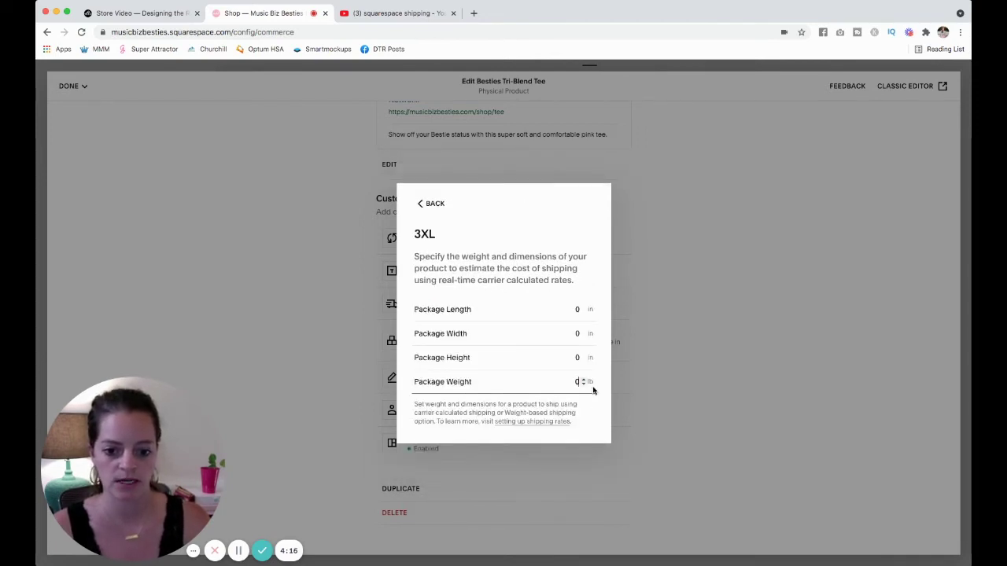
pyautogui.click(422, 205)
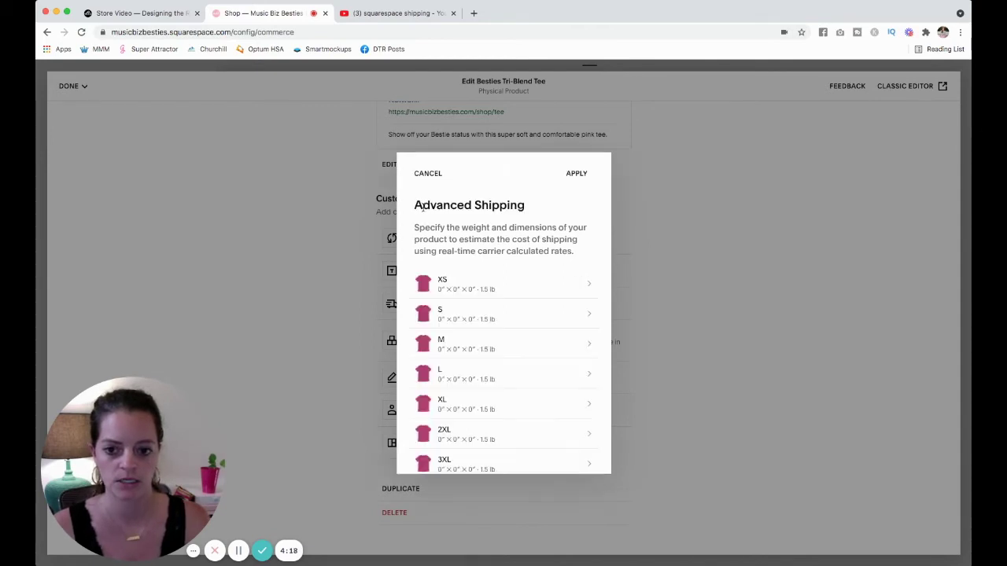
pyautogui.scroll(-1, 524, 272)
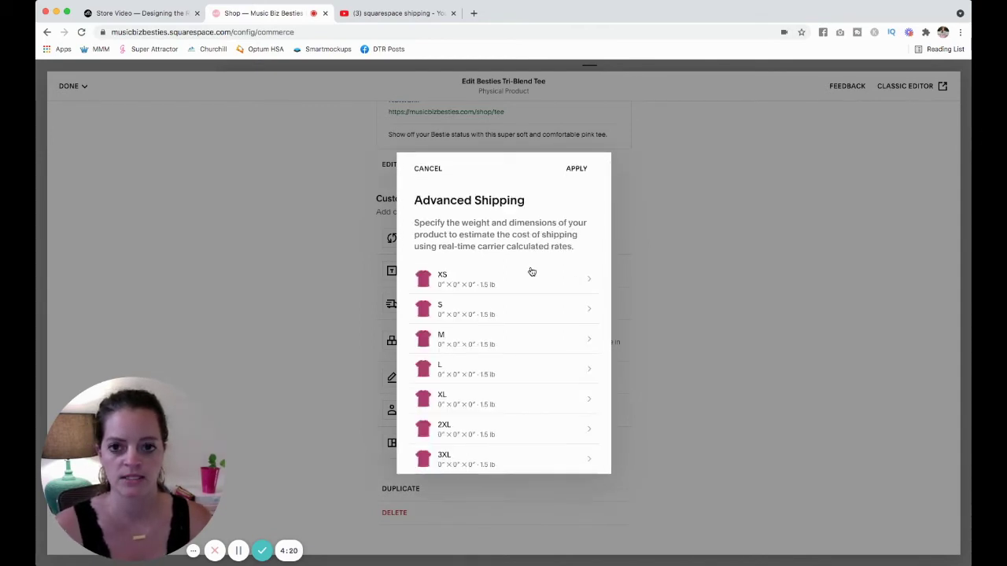
pyautogui.click(576, 168)
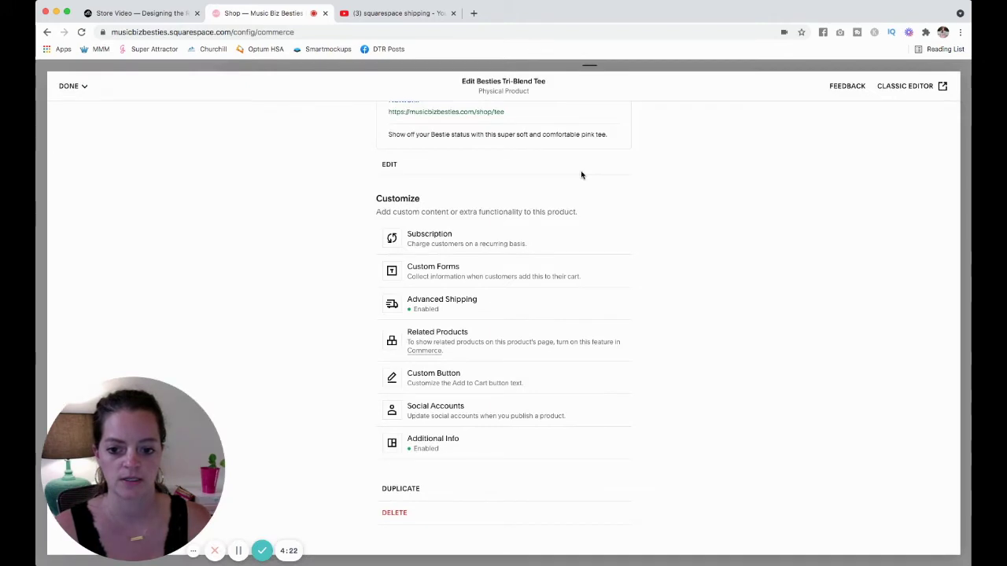
# Save the Tri-Blend Tee, then open the Besties sticker's Advanced Shipping settings.
pyautogui.click(71, 86)
pyautogui.click(86, 109)
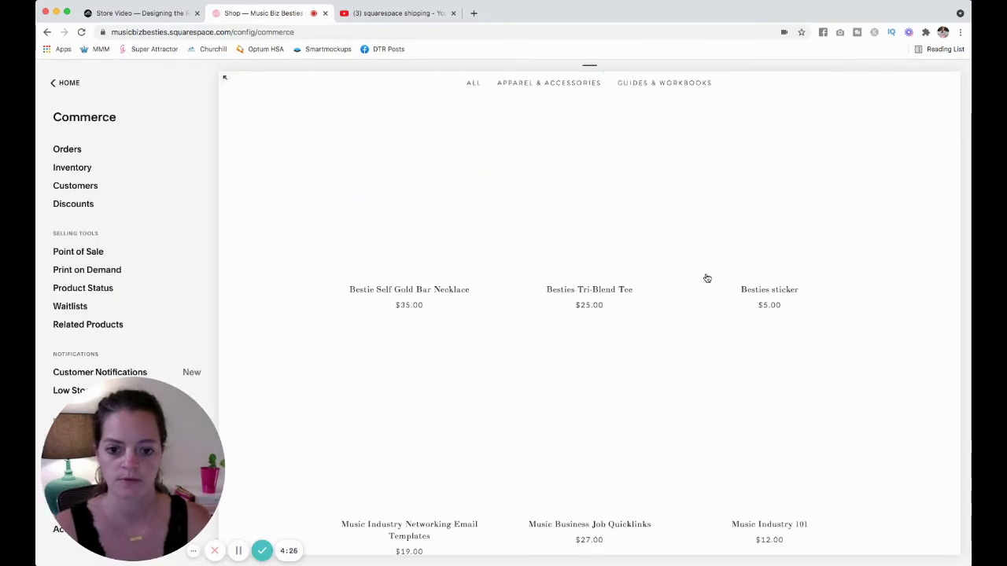
pyautogui.moveTo(825, 228)
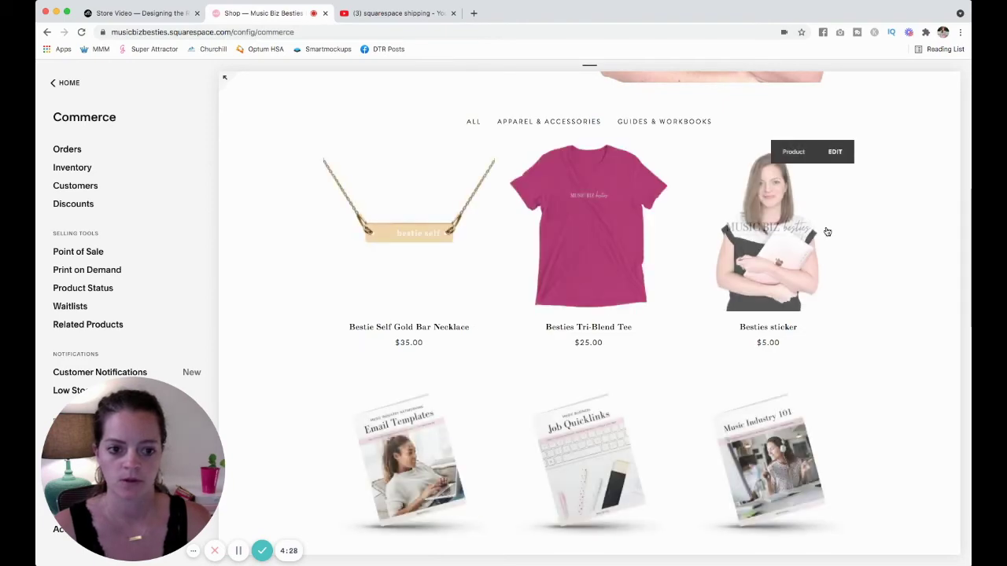
pyautogui.click(835, 151)
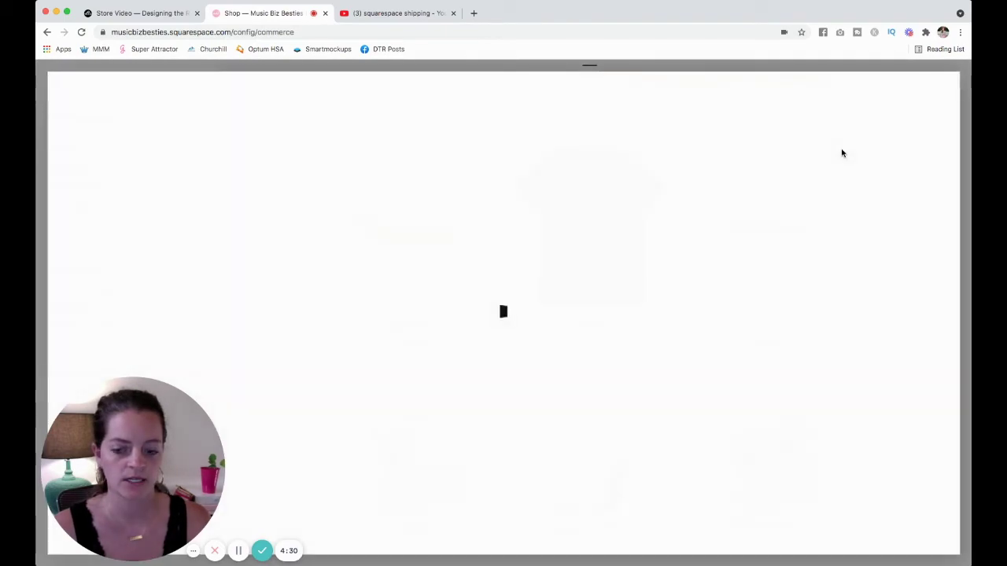
pyautogui.scroll(-9, 833, 197)
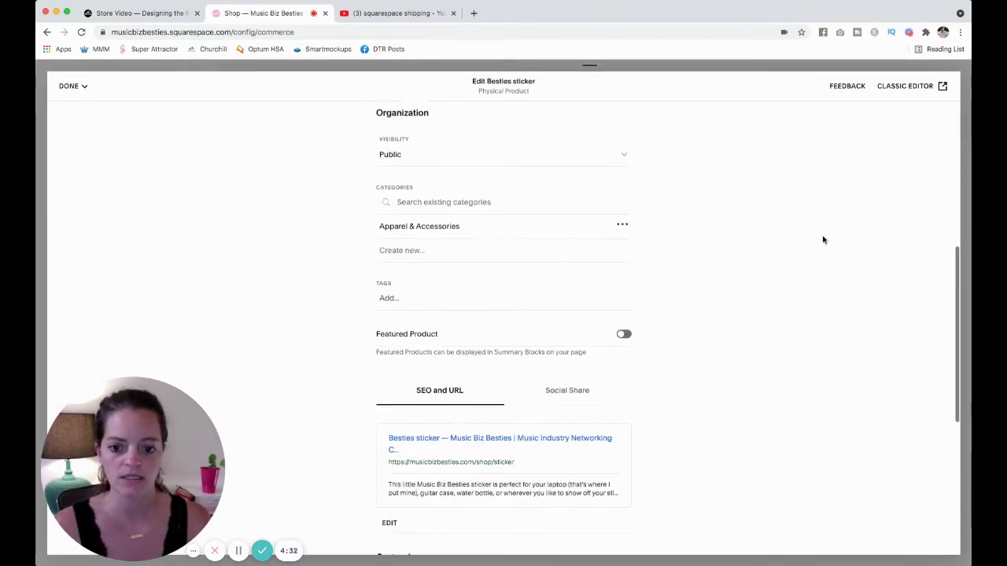
pyautogui.scroll(-3, 823, 238)
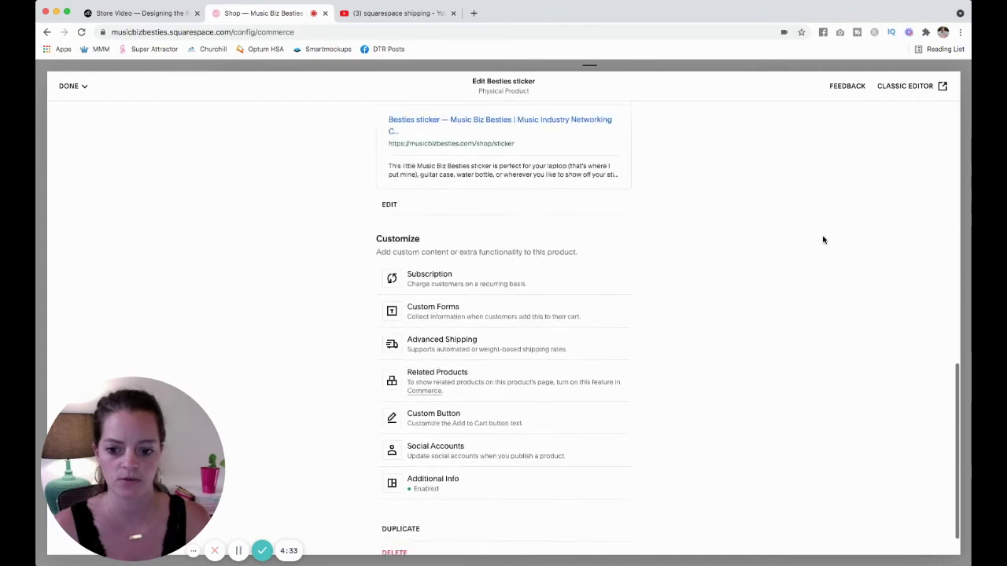
pyautogui.click(482, 334)
# Enter a 0.25 lb package weight for the Besties sticker, apply it, and save the product.
pyautogui.click(596, 384)
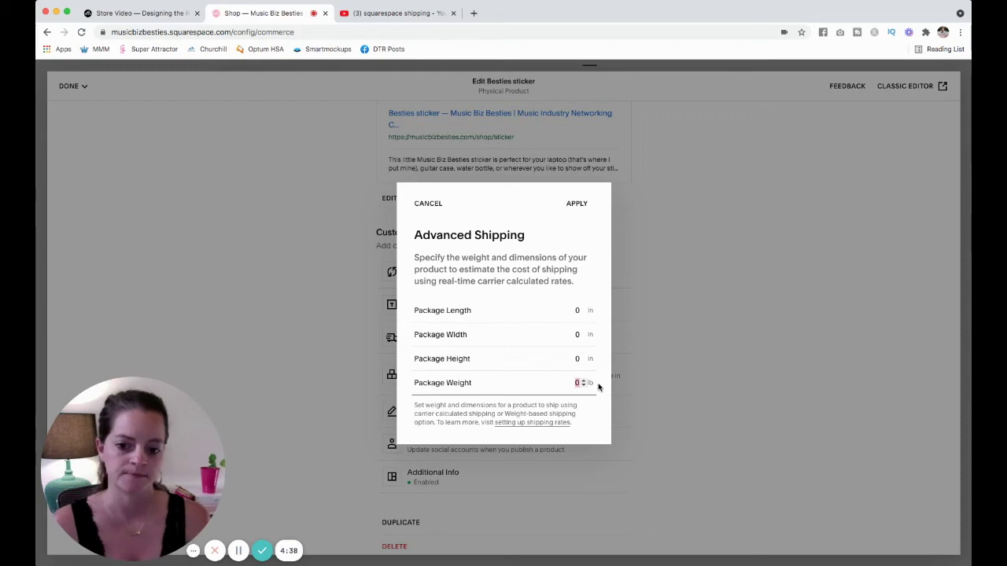
pyautogui.write('25')
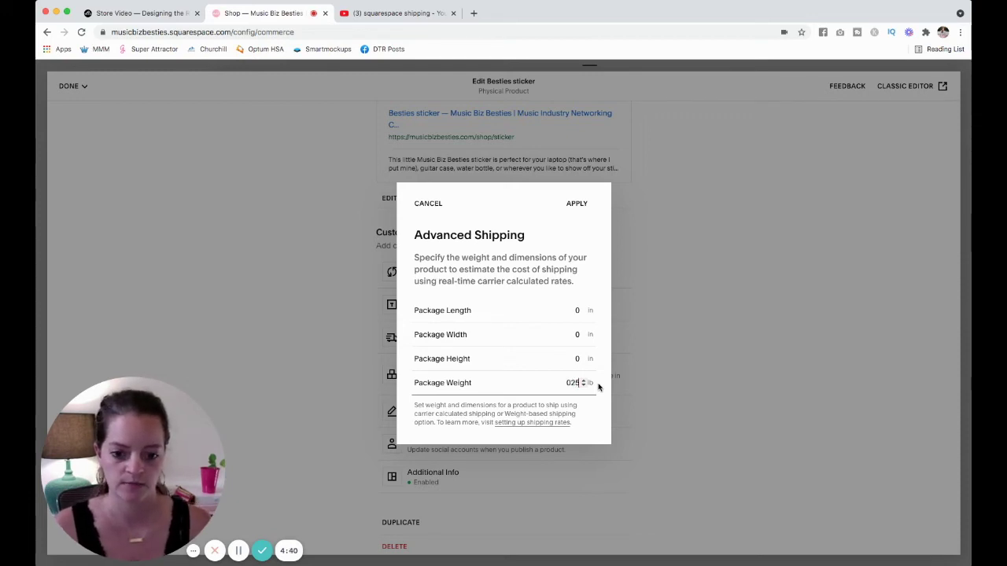
pyautogui.press('BackSpace')
pyautogui.press('BackSpace')
pyautogui.write('.25')
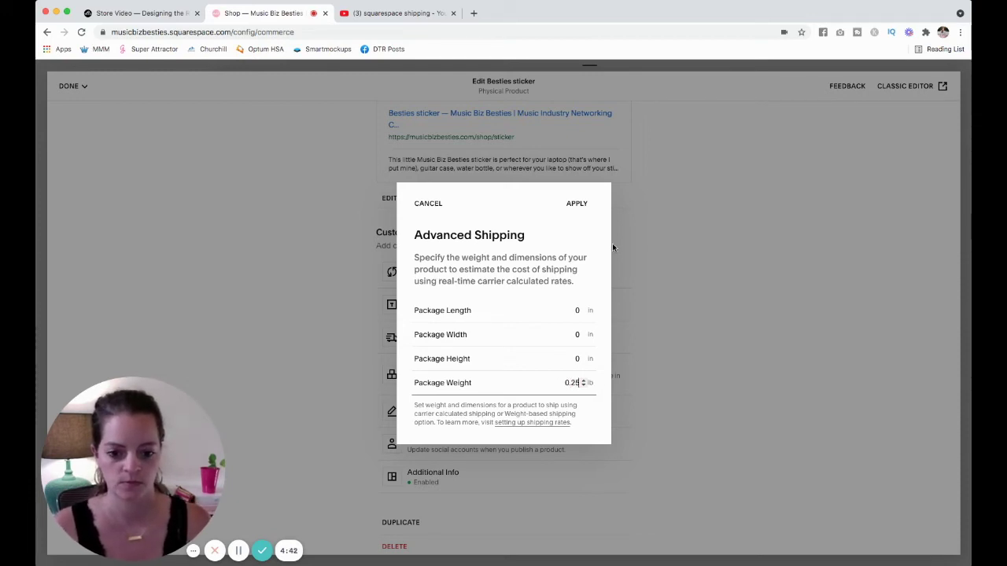
pyautogui.click(577, 204)
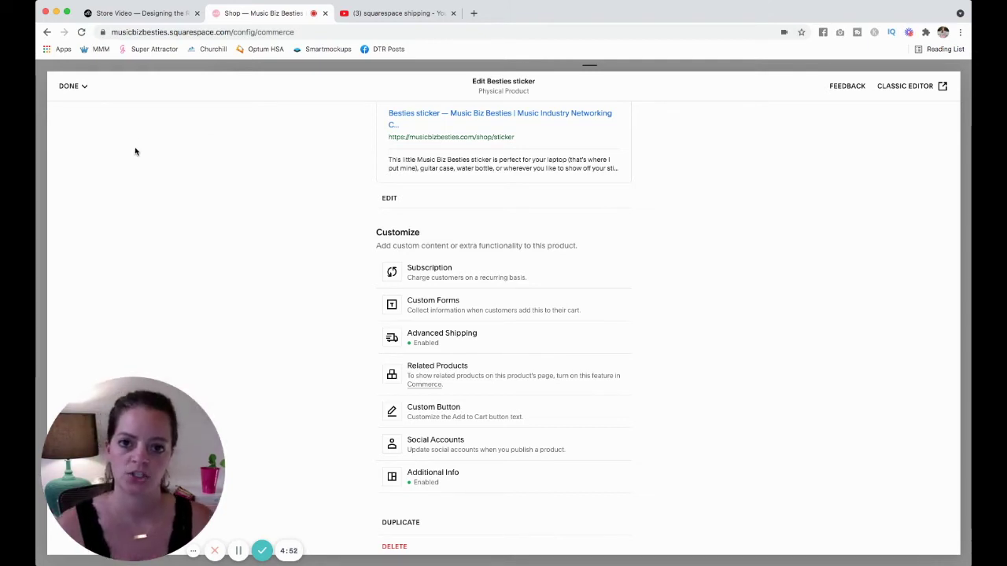
pyautogui.click(69, 85)
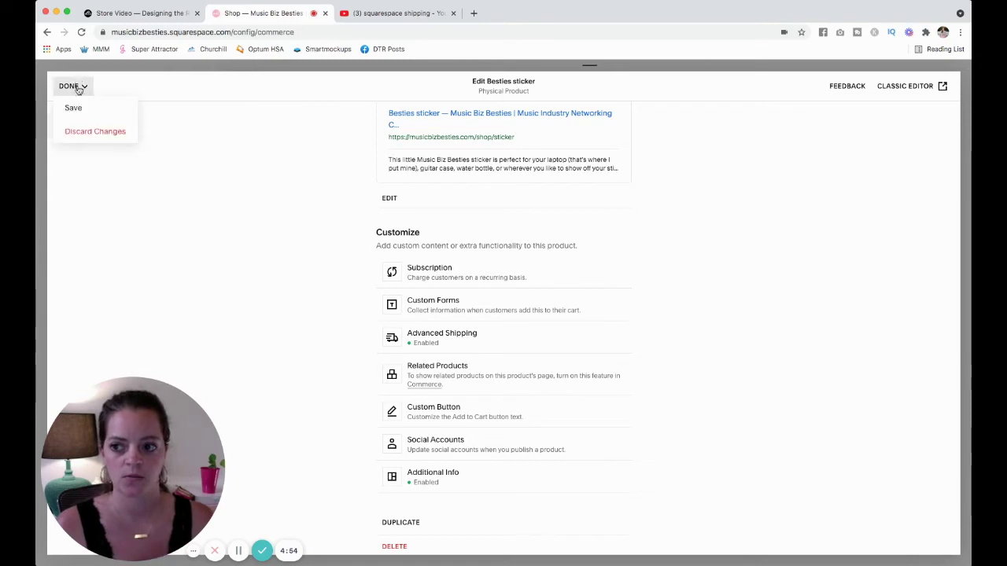
pyautogui.click(77, 110)
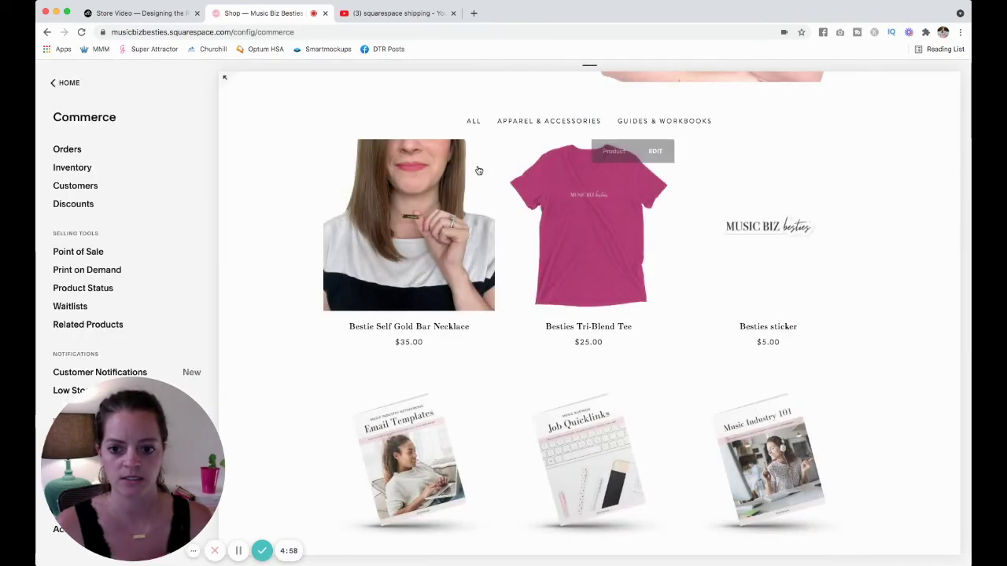
# Give the Bestie Self Gold Bar Necklace a 1 lb package weight and save the product.
pyautogui.click(478, 151)
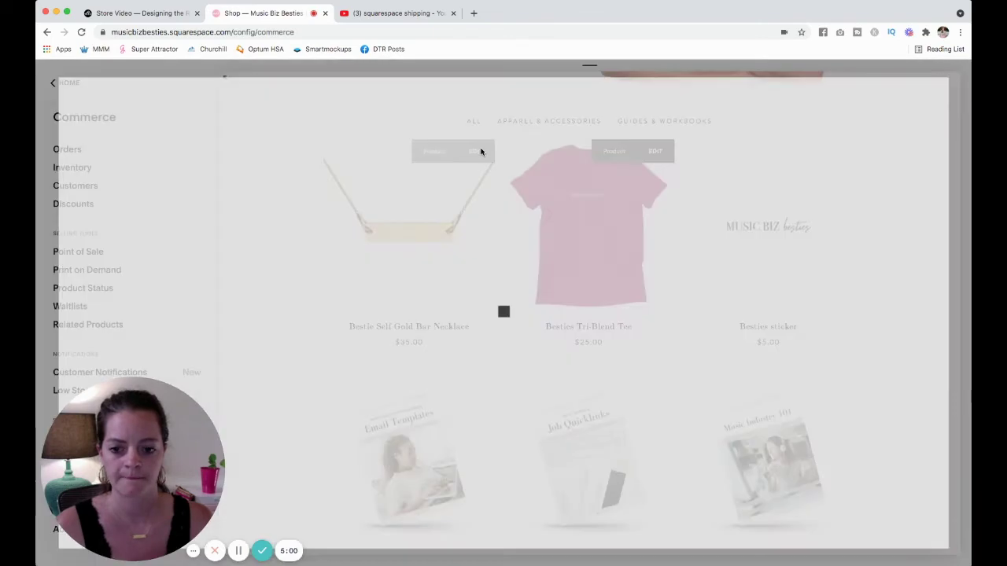
pyautogui.scroll(-10, 589, 315)
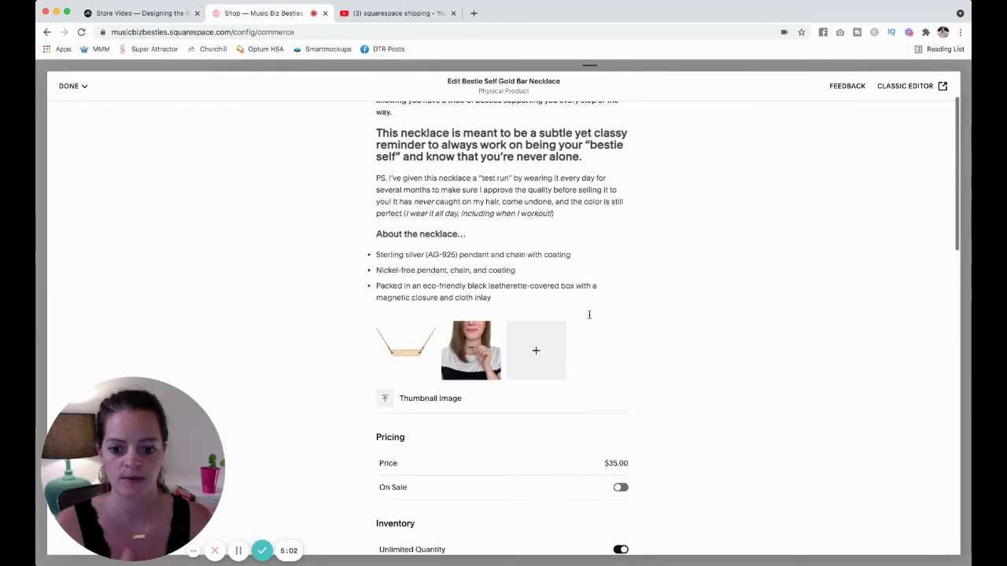
pyautogui.scroll(-10, 579, 331)
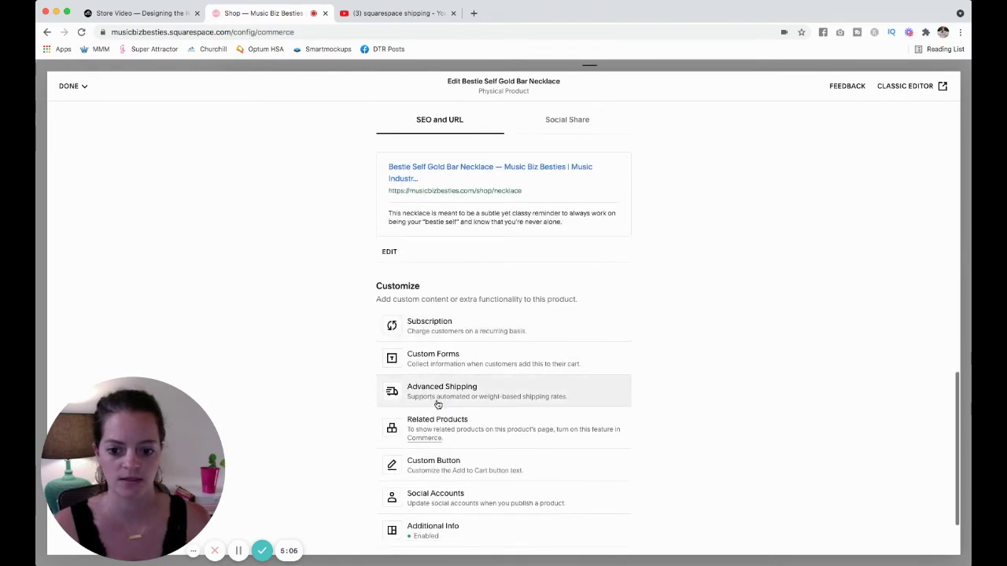
pyautogui.click(441, 397)
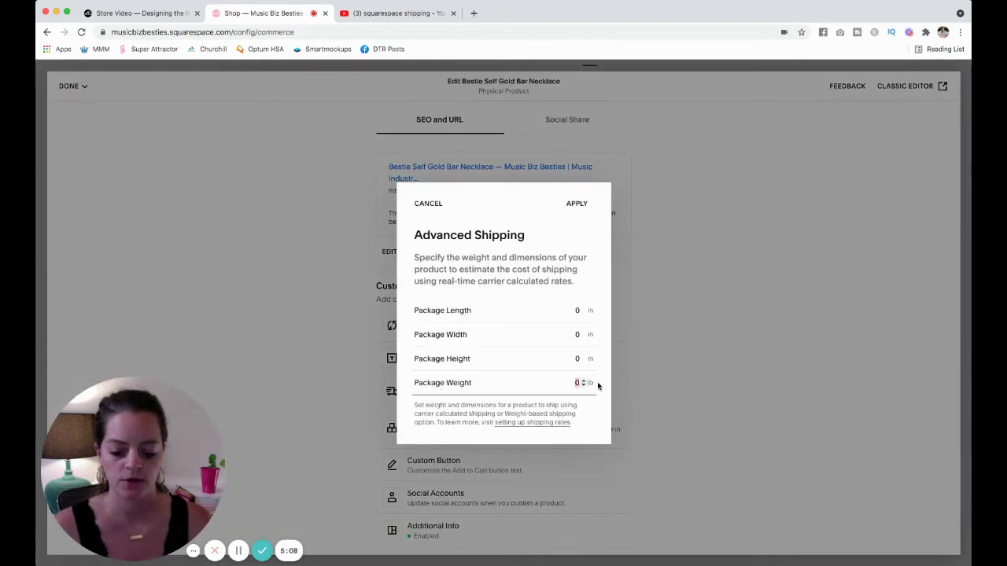
pyautogui.write('1')
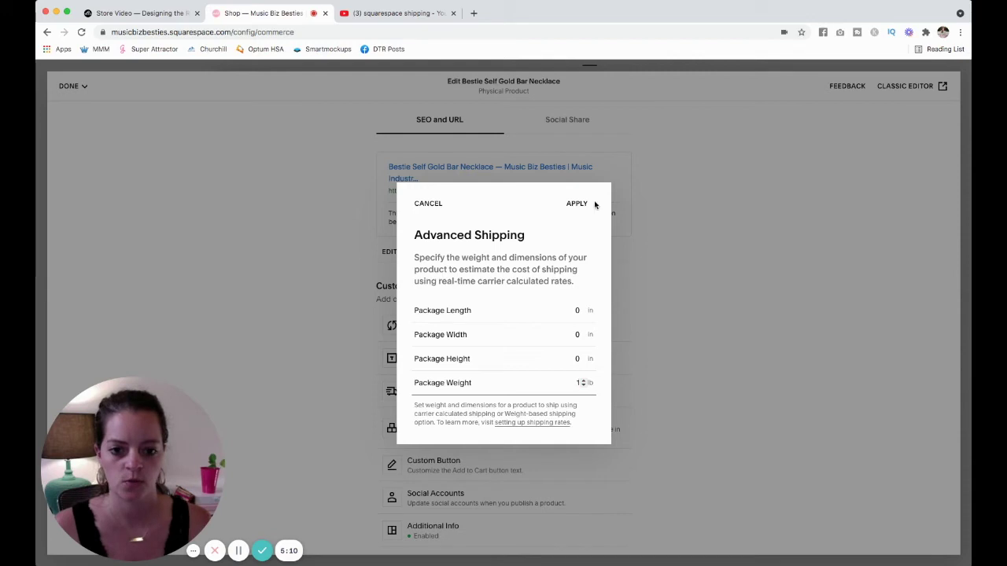
pyautogui.click(579, 206)
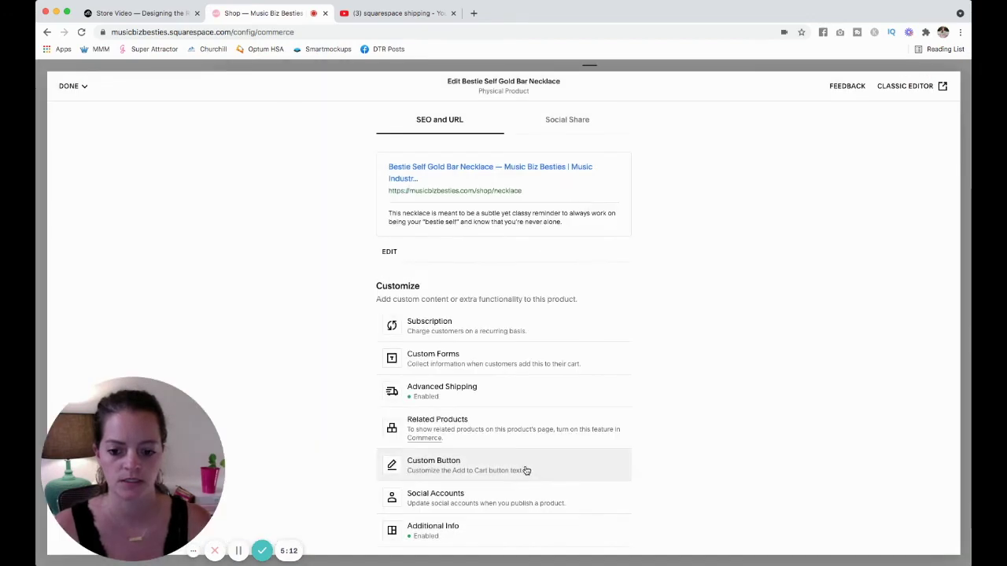
pyautogui.click(500, 397)
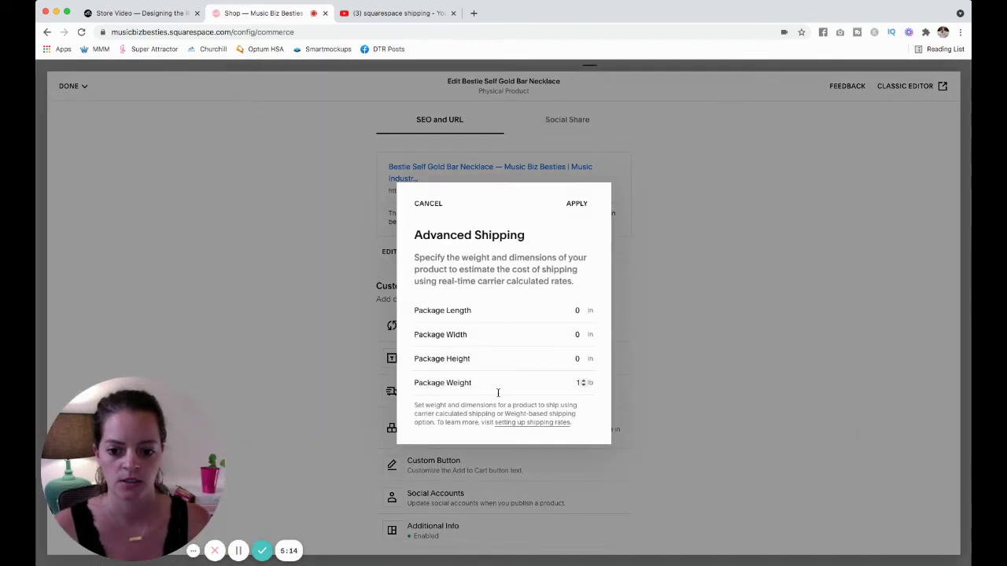
pyautogui.click(581, 204)
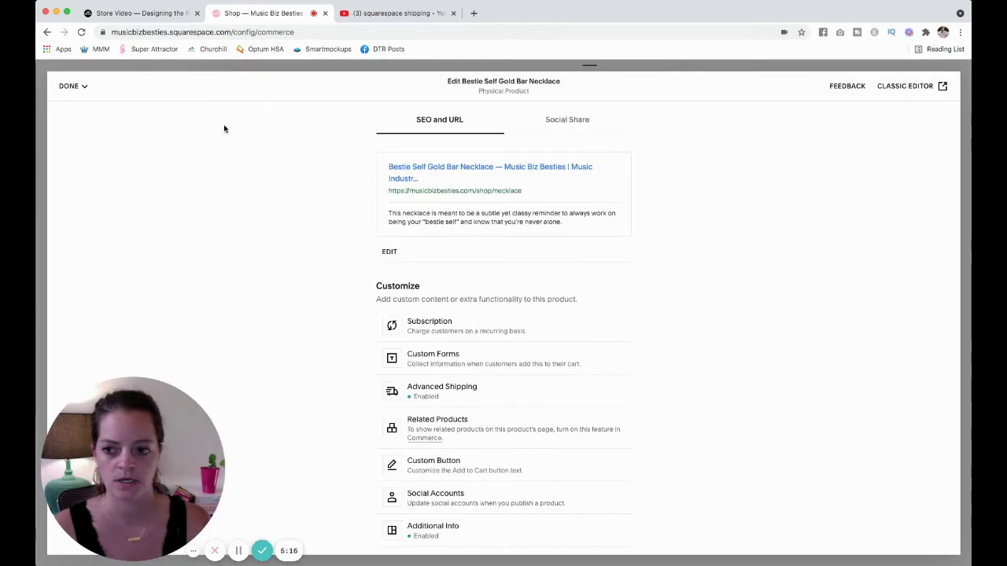
pyautogui.click(69, 86)
pyautogui.click(72, 104)
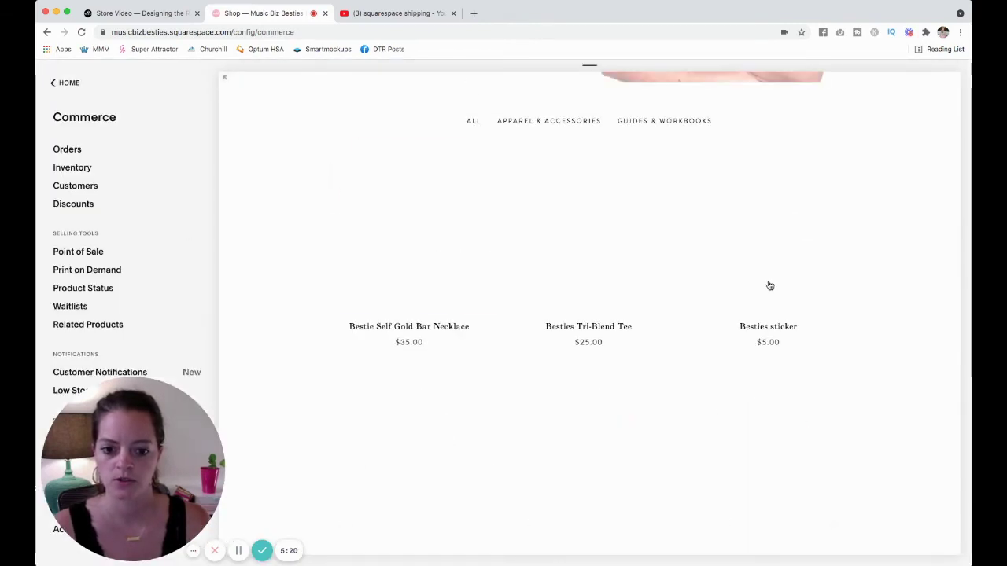
# Go to the Commerce Shipping settings and add a new shipping option.
pyautogui.scroll(-5, 787, 280)
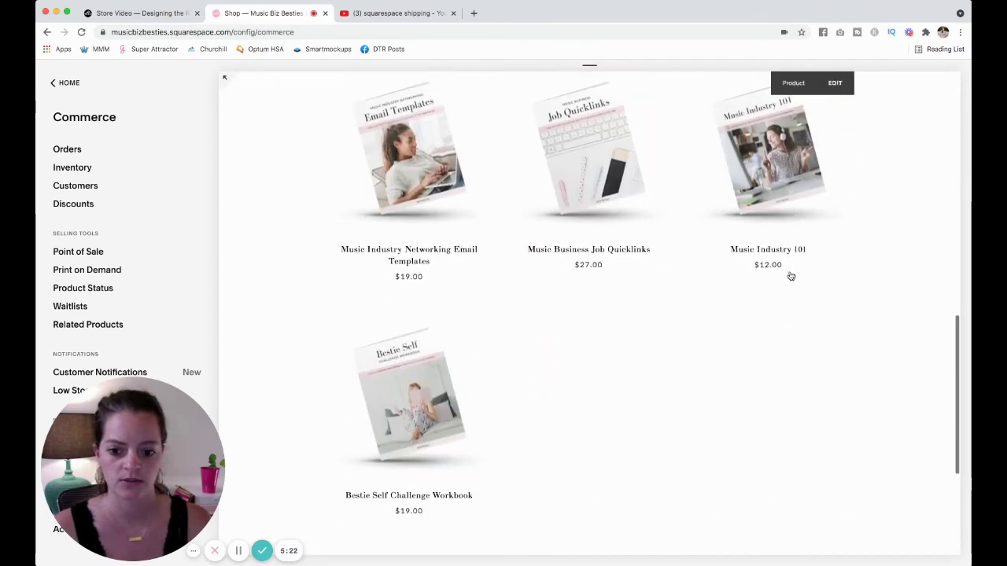
pyautogui.scroll(8, 790, 276)
pyautogui.scroll(-2, 822, 349)
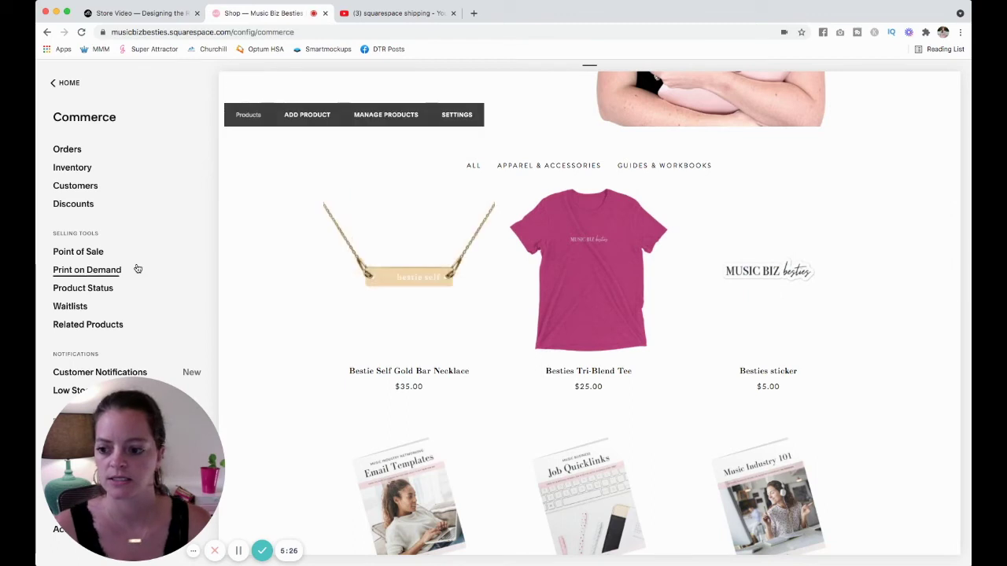
pyautogui.moveTo(119, 418); pyautogui.dragTo(306, 404)
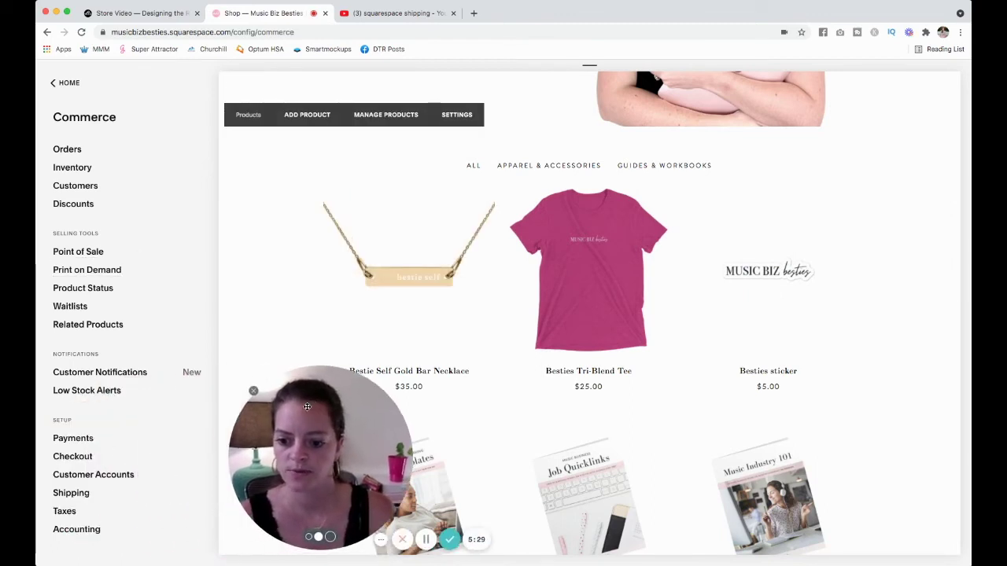
pyautogui.click(82, 494)
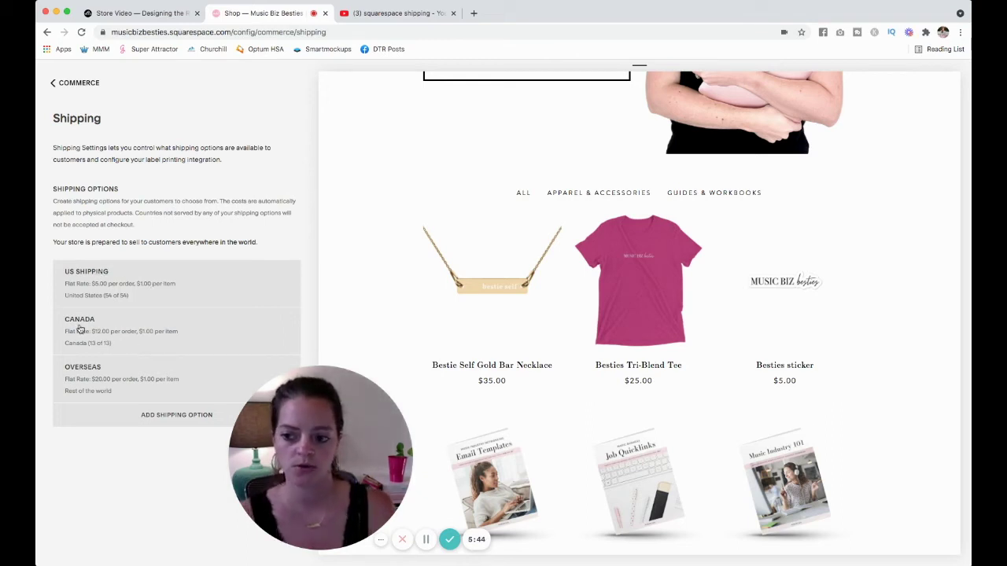
pyautogui.click(155, 415)
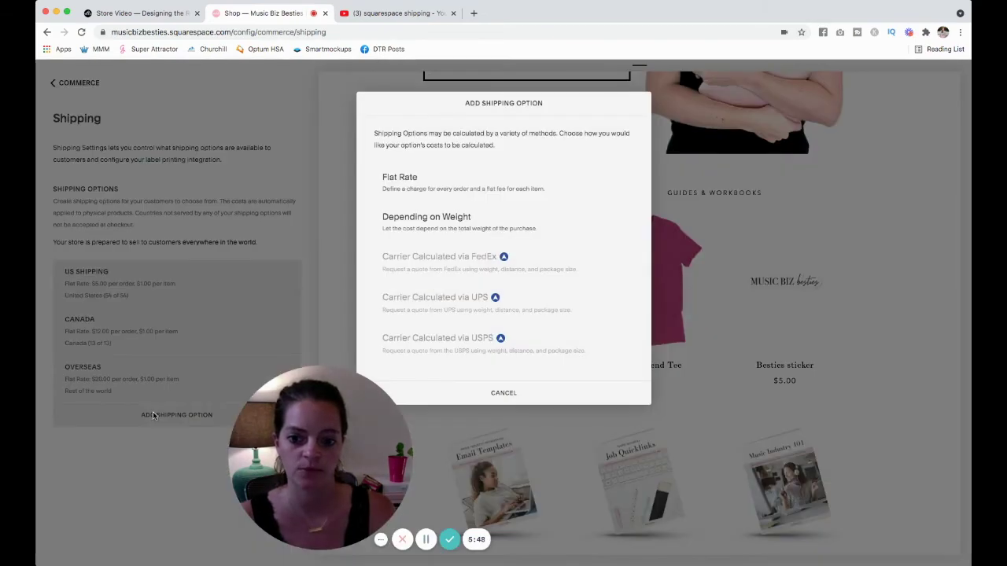
# Choose Depending on Weight and name the option 'US Shipping'.
pyautogui.click(423, 225)
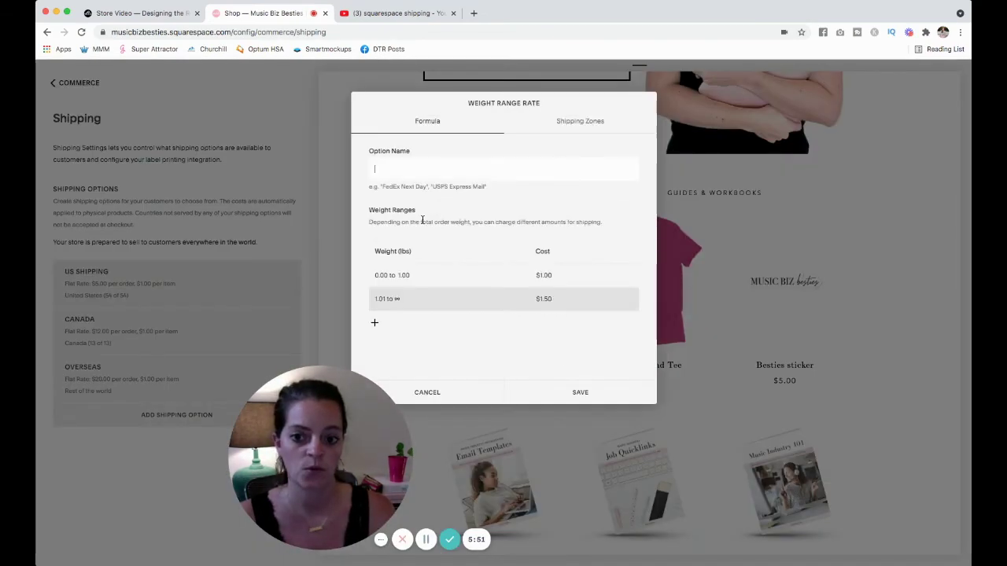
pyautogui.click(425, 167)
pyautogui.write('US Shipping')
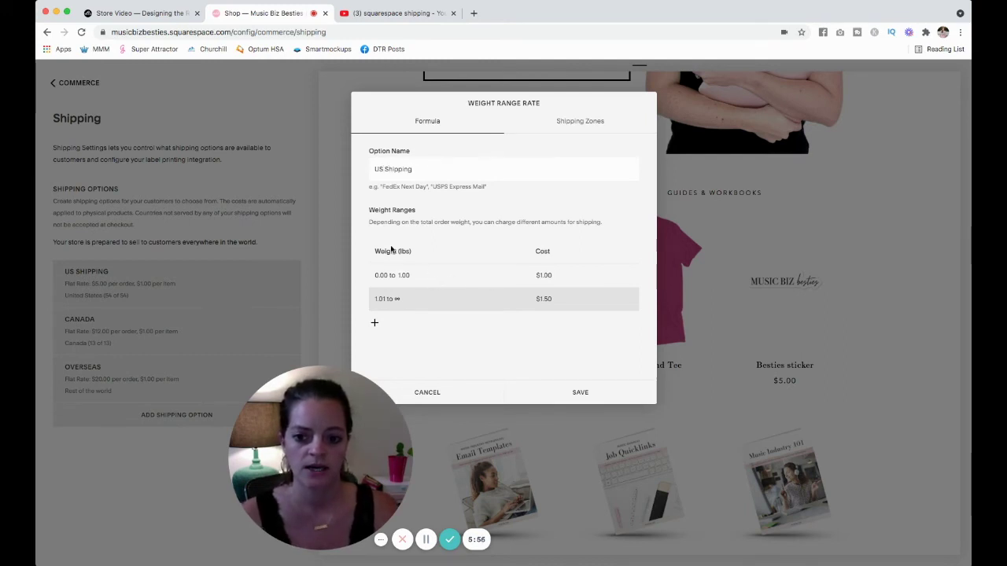
pyautogui.moveTo(377, 253); pyautogui.dragTo(416, 254)
pyautogui.moveTo(547, 253); pyautogui.dragTo(561, 254)
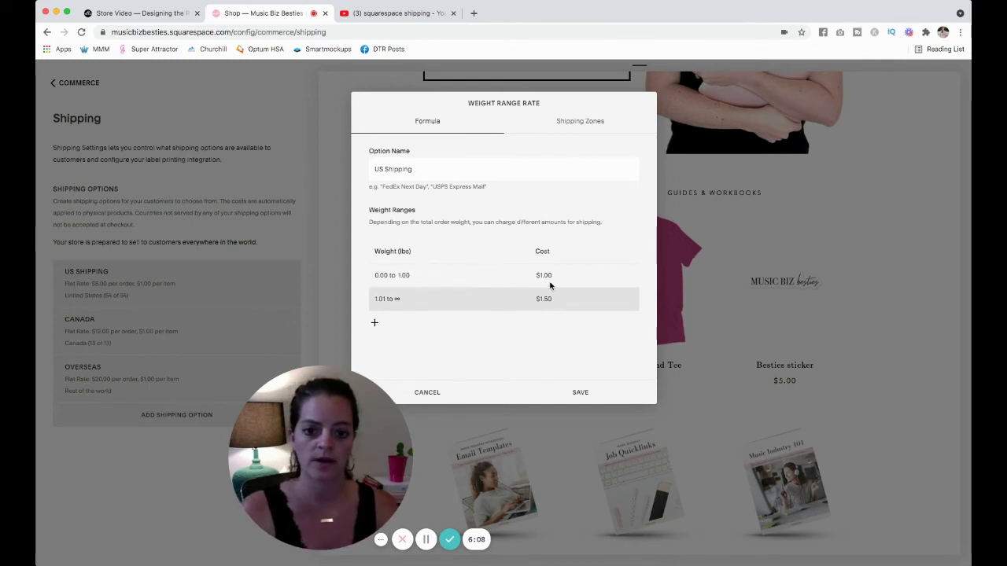
# Set the first weight range's upper limit to 0.50 lbs with a $3.00 cost.
pyautogui.doubleClick(409, 275)
pyautogui.press('BackSpace')
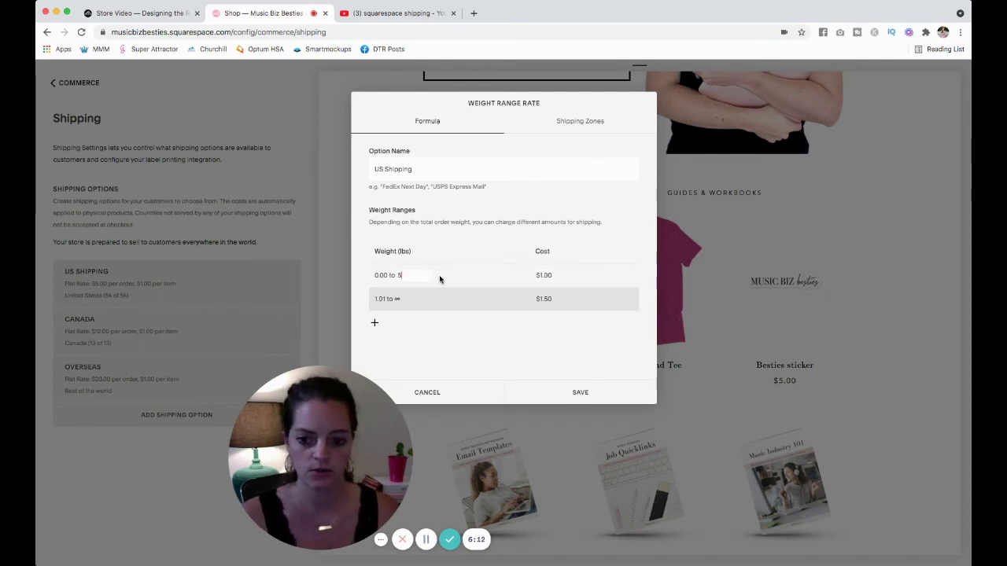
pyautogui.write('0.50')
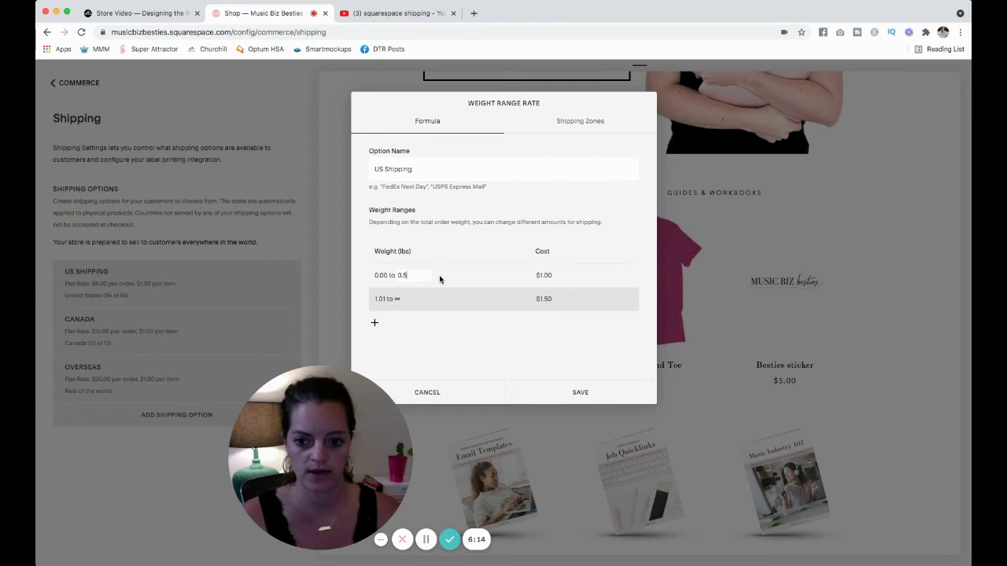
pyautogui.press('Tab')
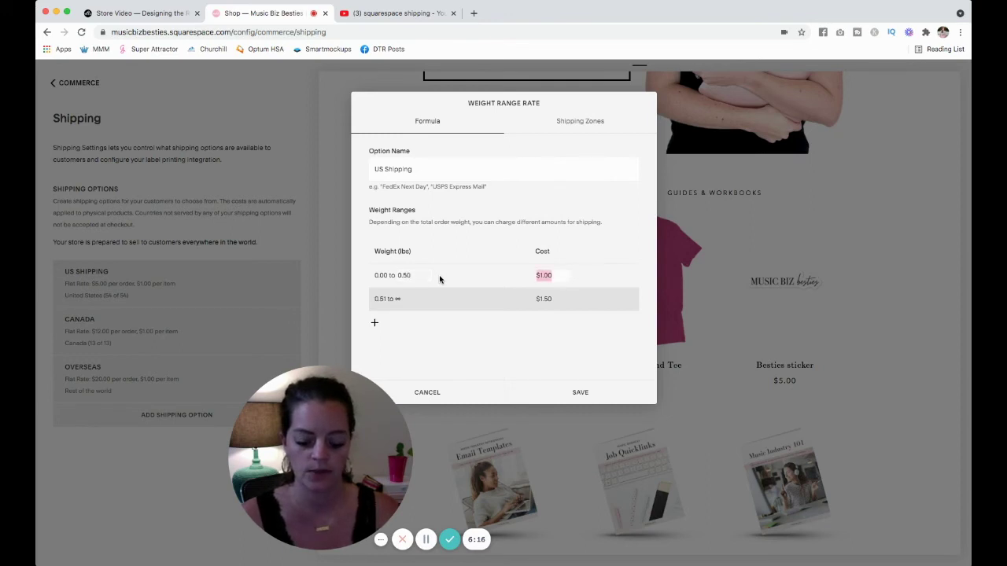
pyautogui.write('3')
pyautogui.press('Tab')
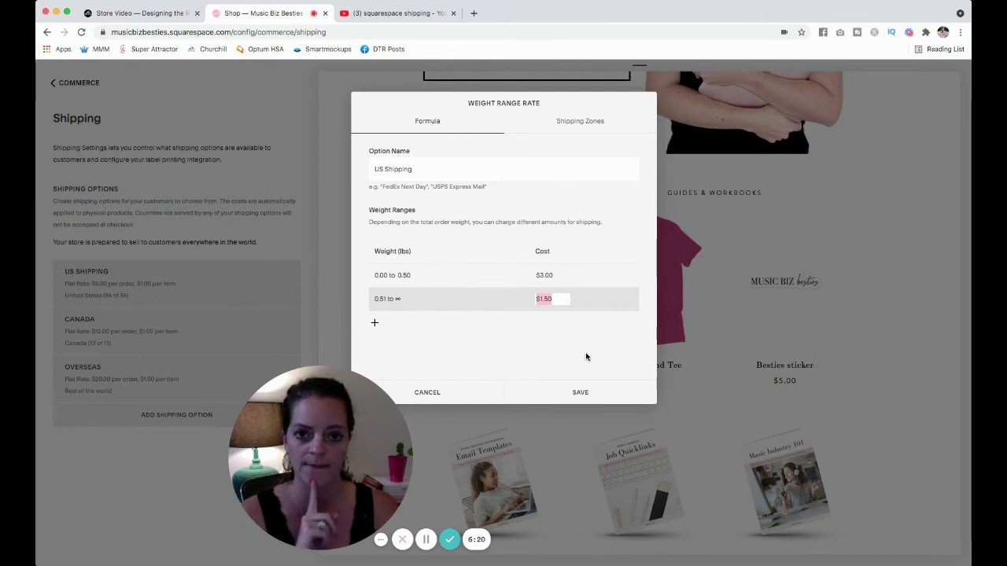
# Add a second range charging $5.00 for 0.51–1.00 lbs, and $8.00 above 1.01 lbs.
pyautogui.click(376, 323)
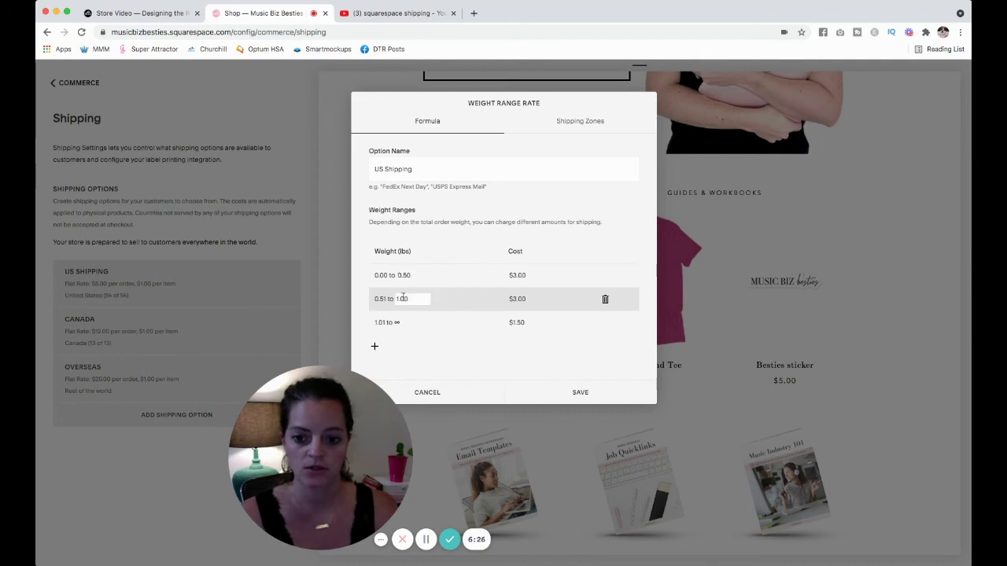
pyautogui.doubleClick(409, 299)
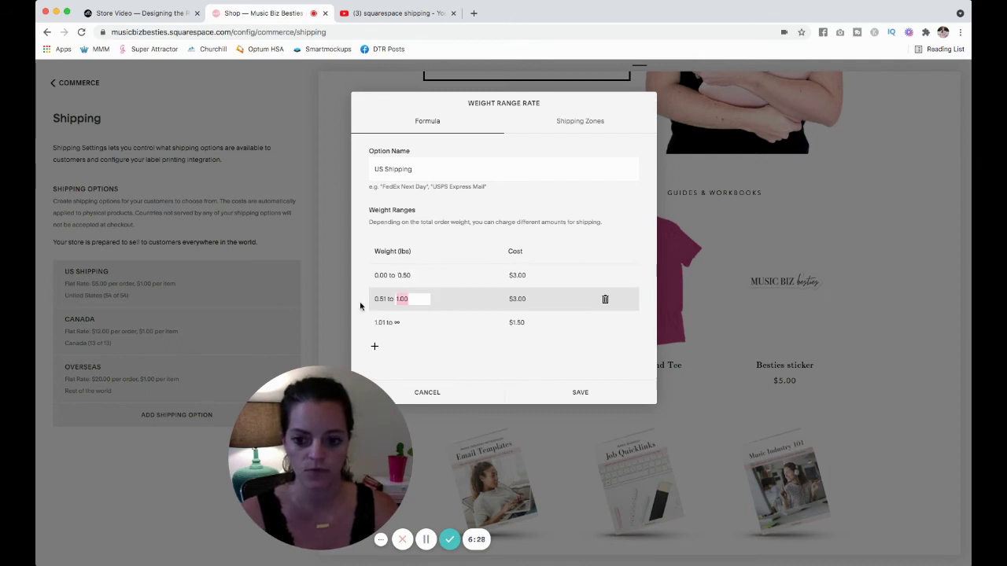
pyautogui.click(398, 304)
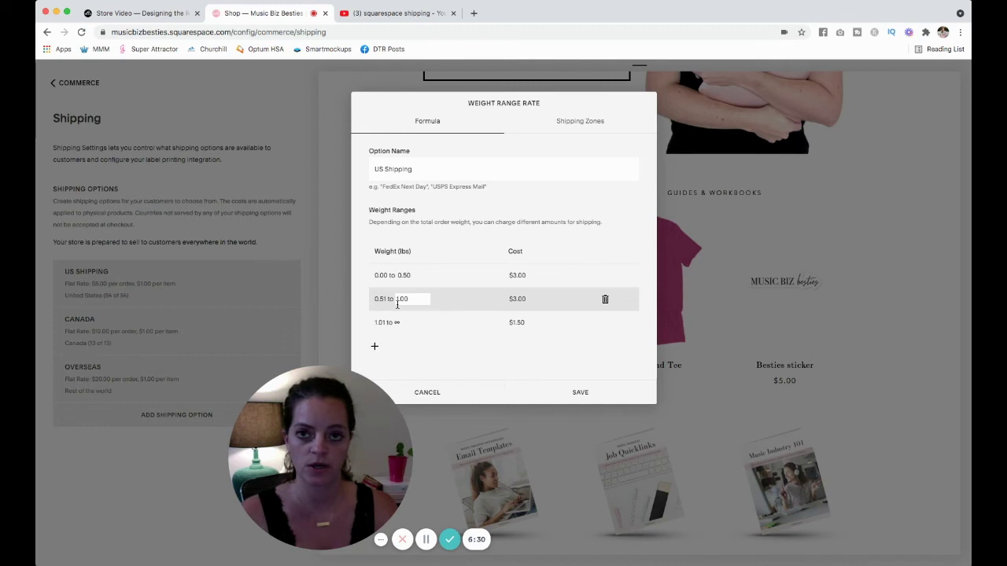
pyautogui.click(524, 301)
pyautogui.doubleClick(531, 300)
pyautogui.write('5')
pyautogui.press('Tab')
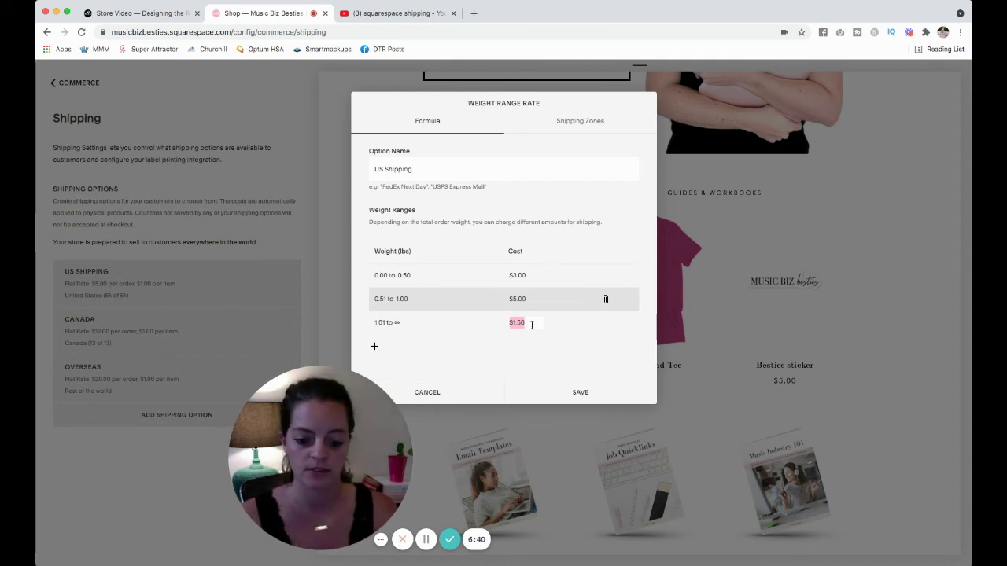
pyautogui.write('8')
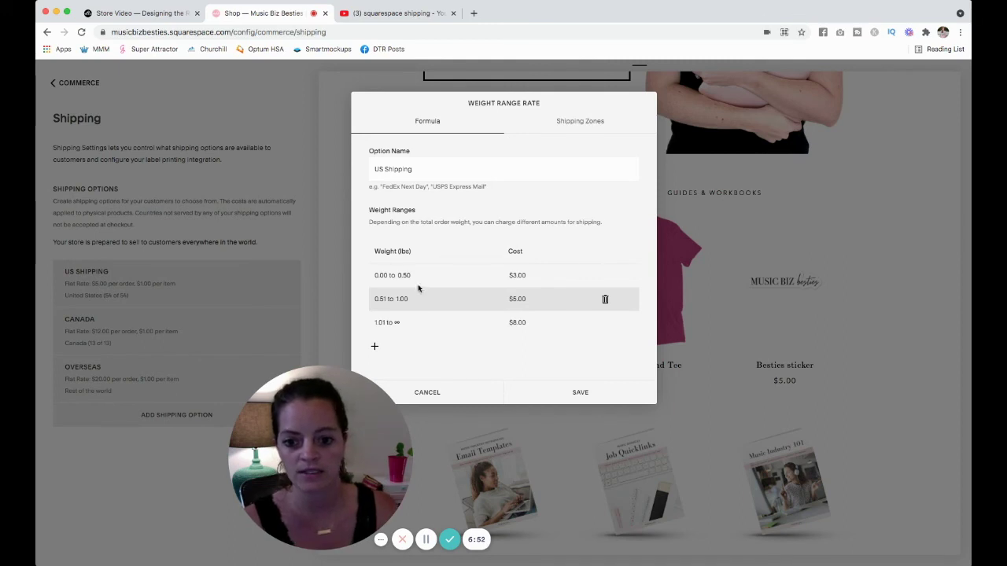
pyautogui.moveTo(360, 274); pyautogui.dragTo(539, 275)
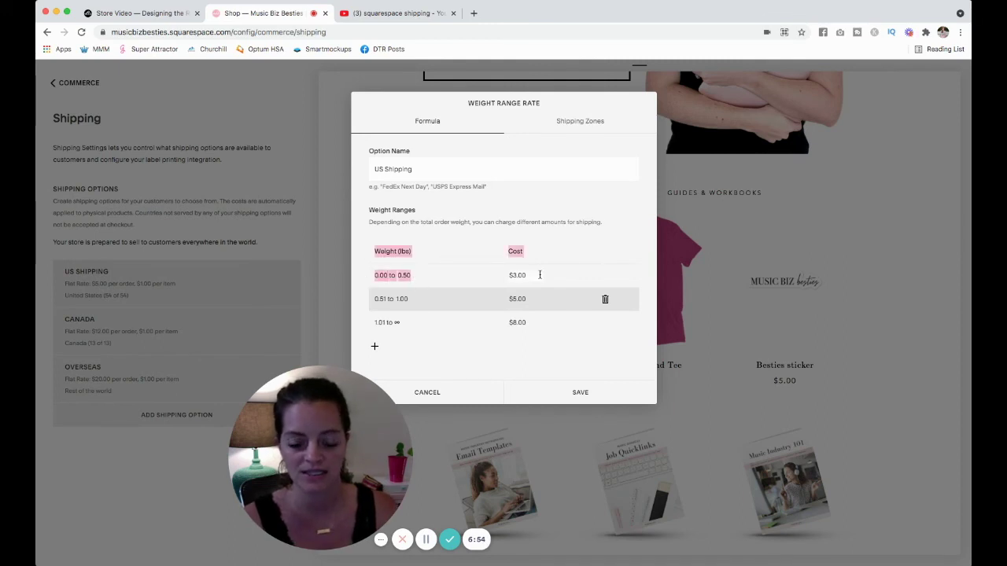
# Clear the stray text selection and put the $5.00 cost field into editing.
pyautogui.click(358, 303)
pyautogui.click(517, 298)
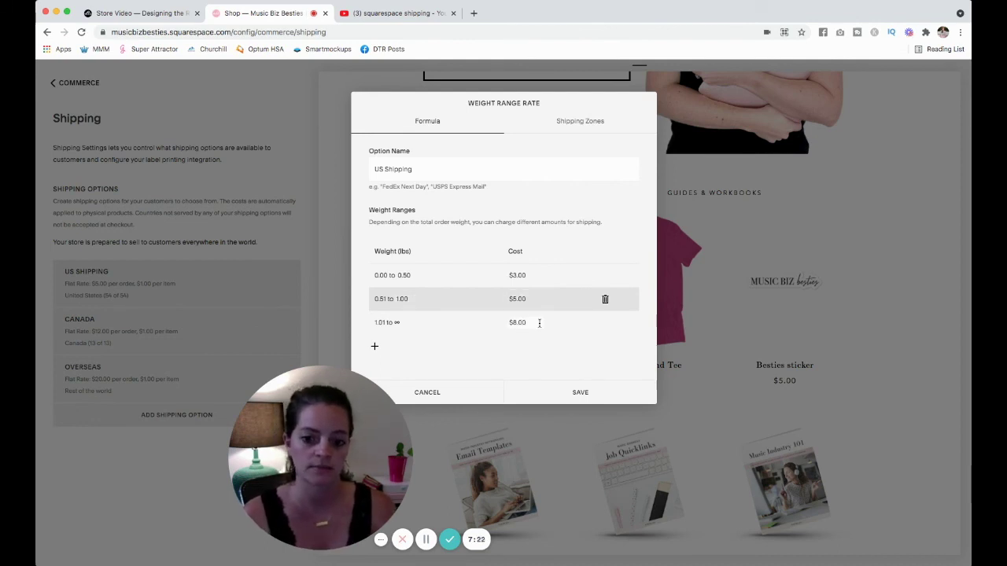
# Add a fourth weight row, charging $8.00 for 1.01–2.00 lbs and $10.00 for 2.01 lbs and over.
pyautogui.click(375, 346)
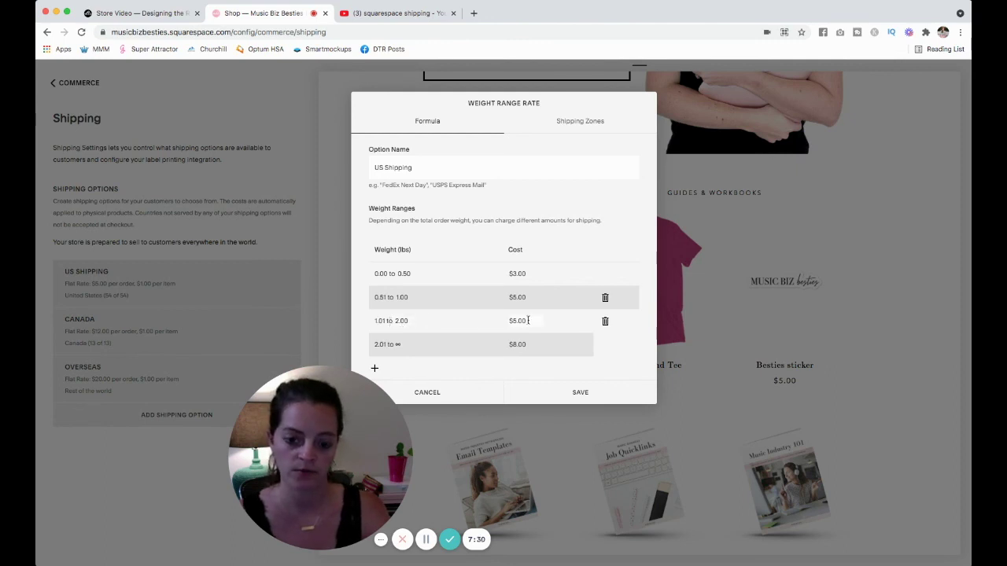
pyautogui.moveTo(528, 320); pyautogui.dragTo(507, 321)
pyautogui.click(479, 321)
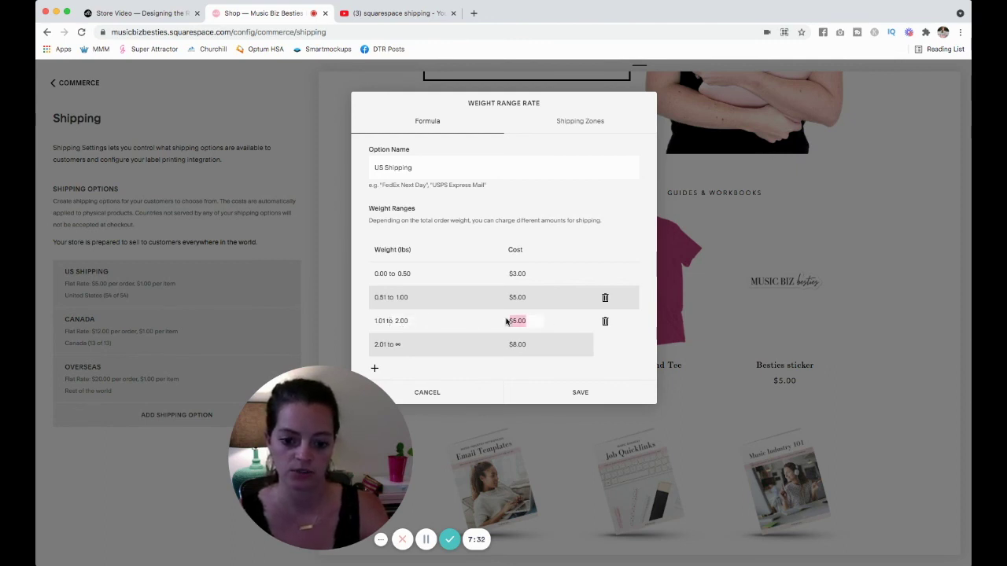
pyautogui.write('8')
pyautogui.press('Tab')
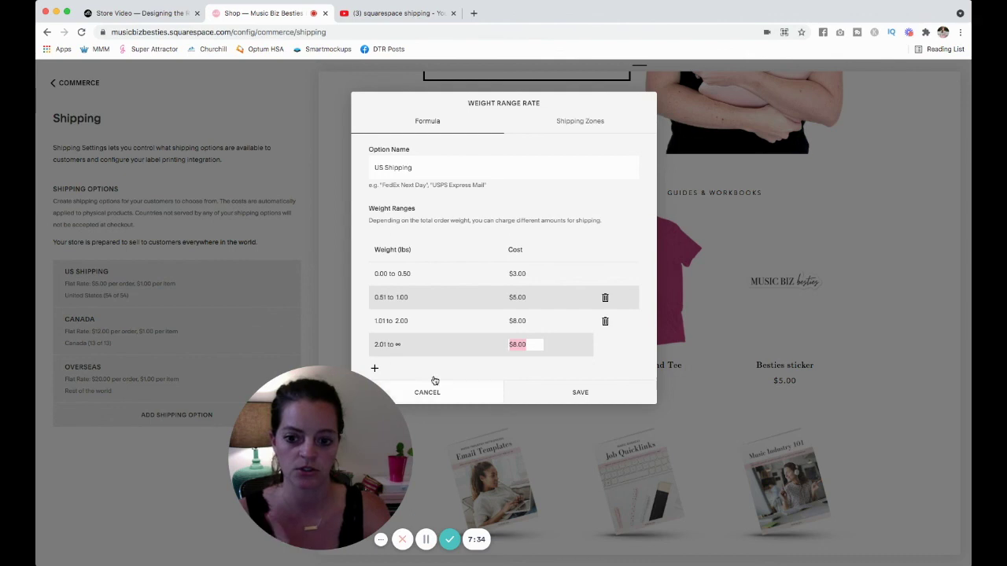
pyautogui.write('10')
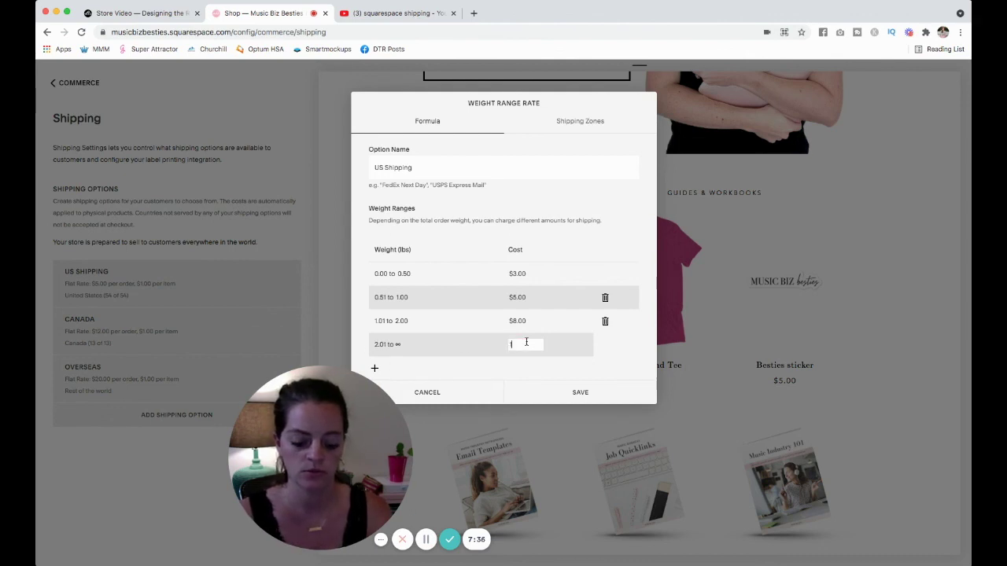
pyautogui.click(557, 355)
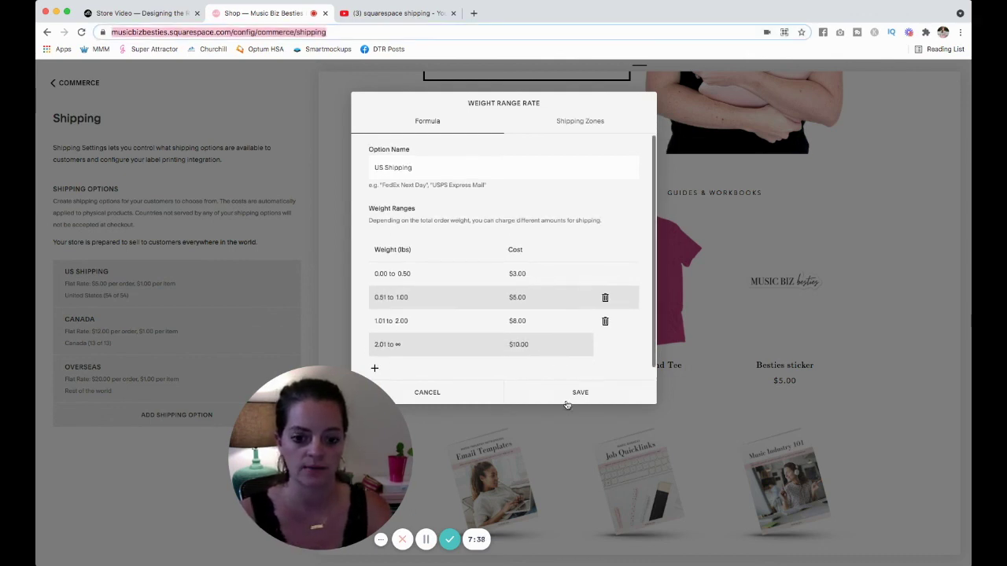